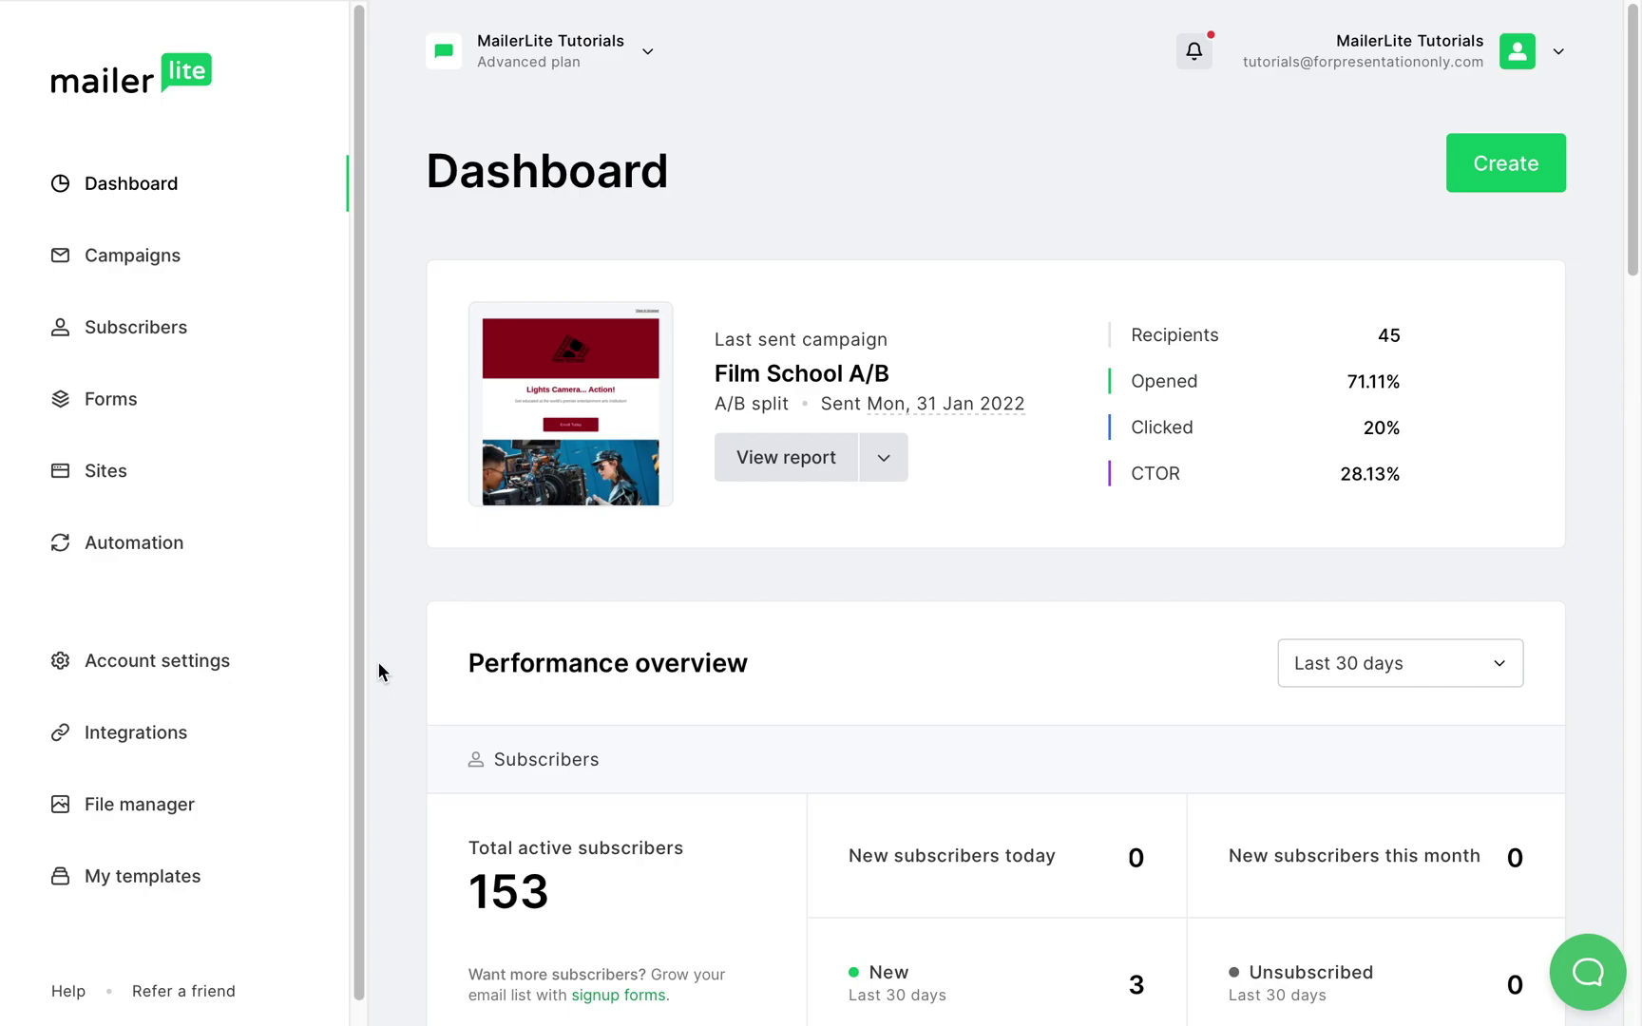
From account settings' Domains page, add a Sites domain with URL forpresentationonly.com.
click(176, 661)
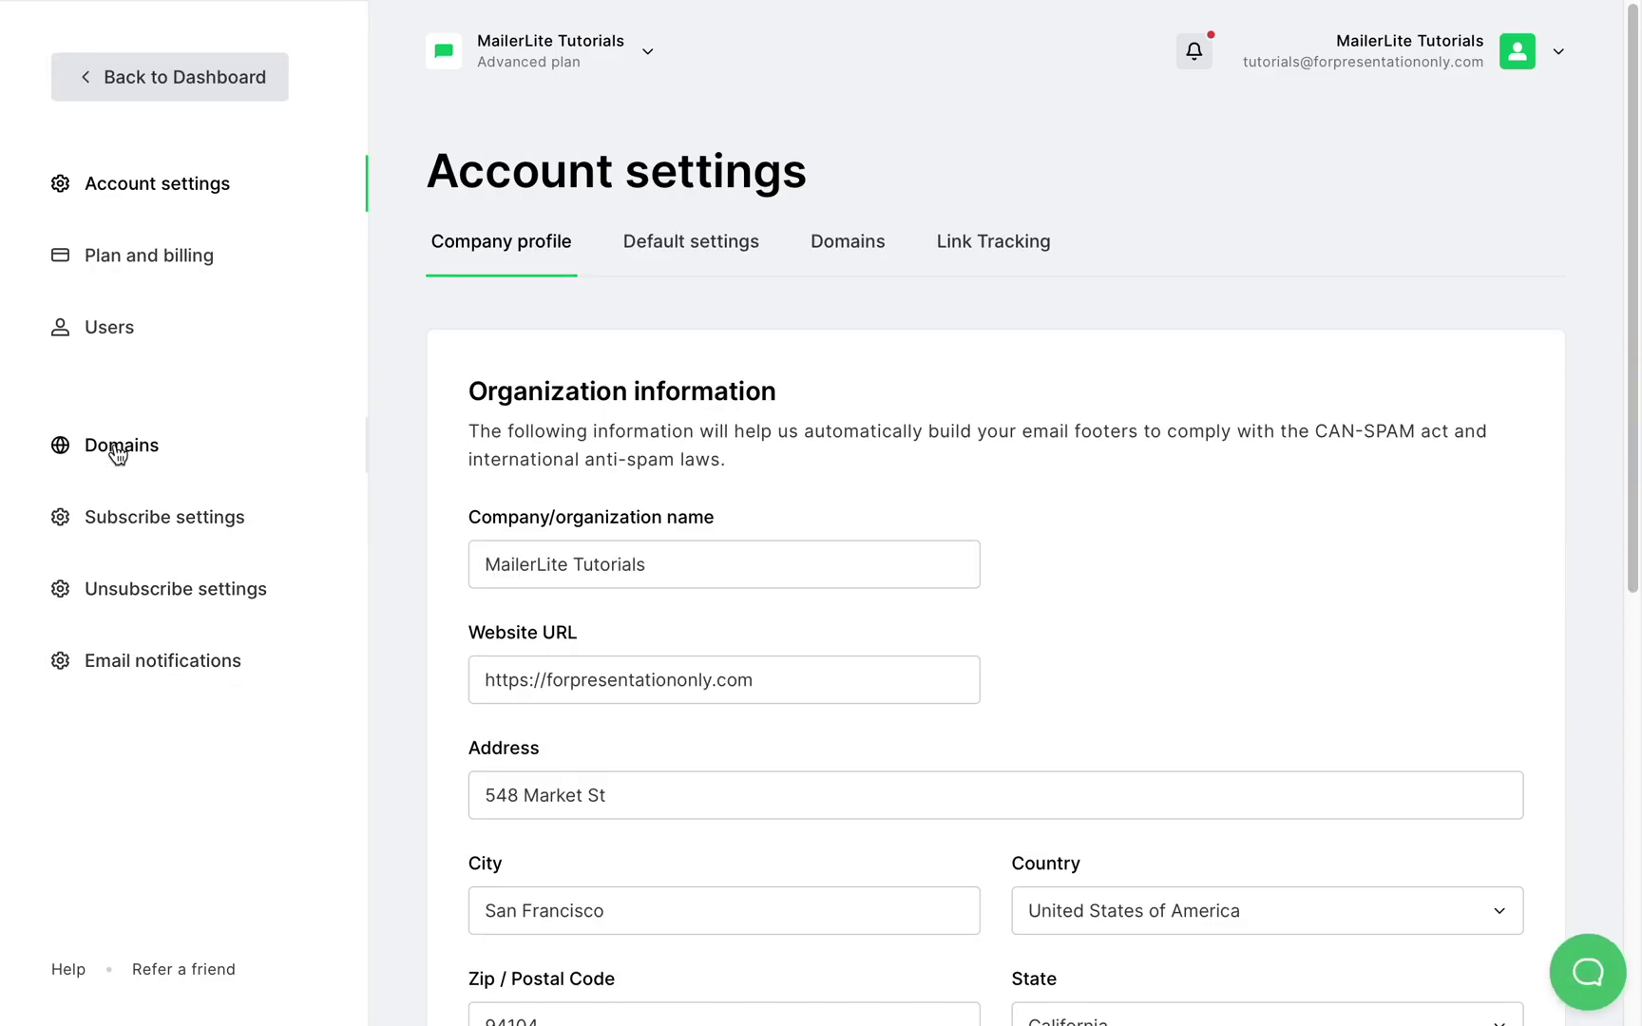
click(123, 452)
scroll(402, 458, down, 3)
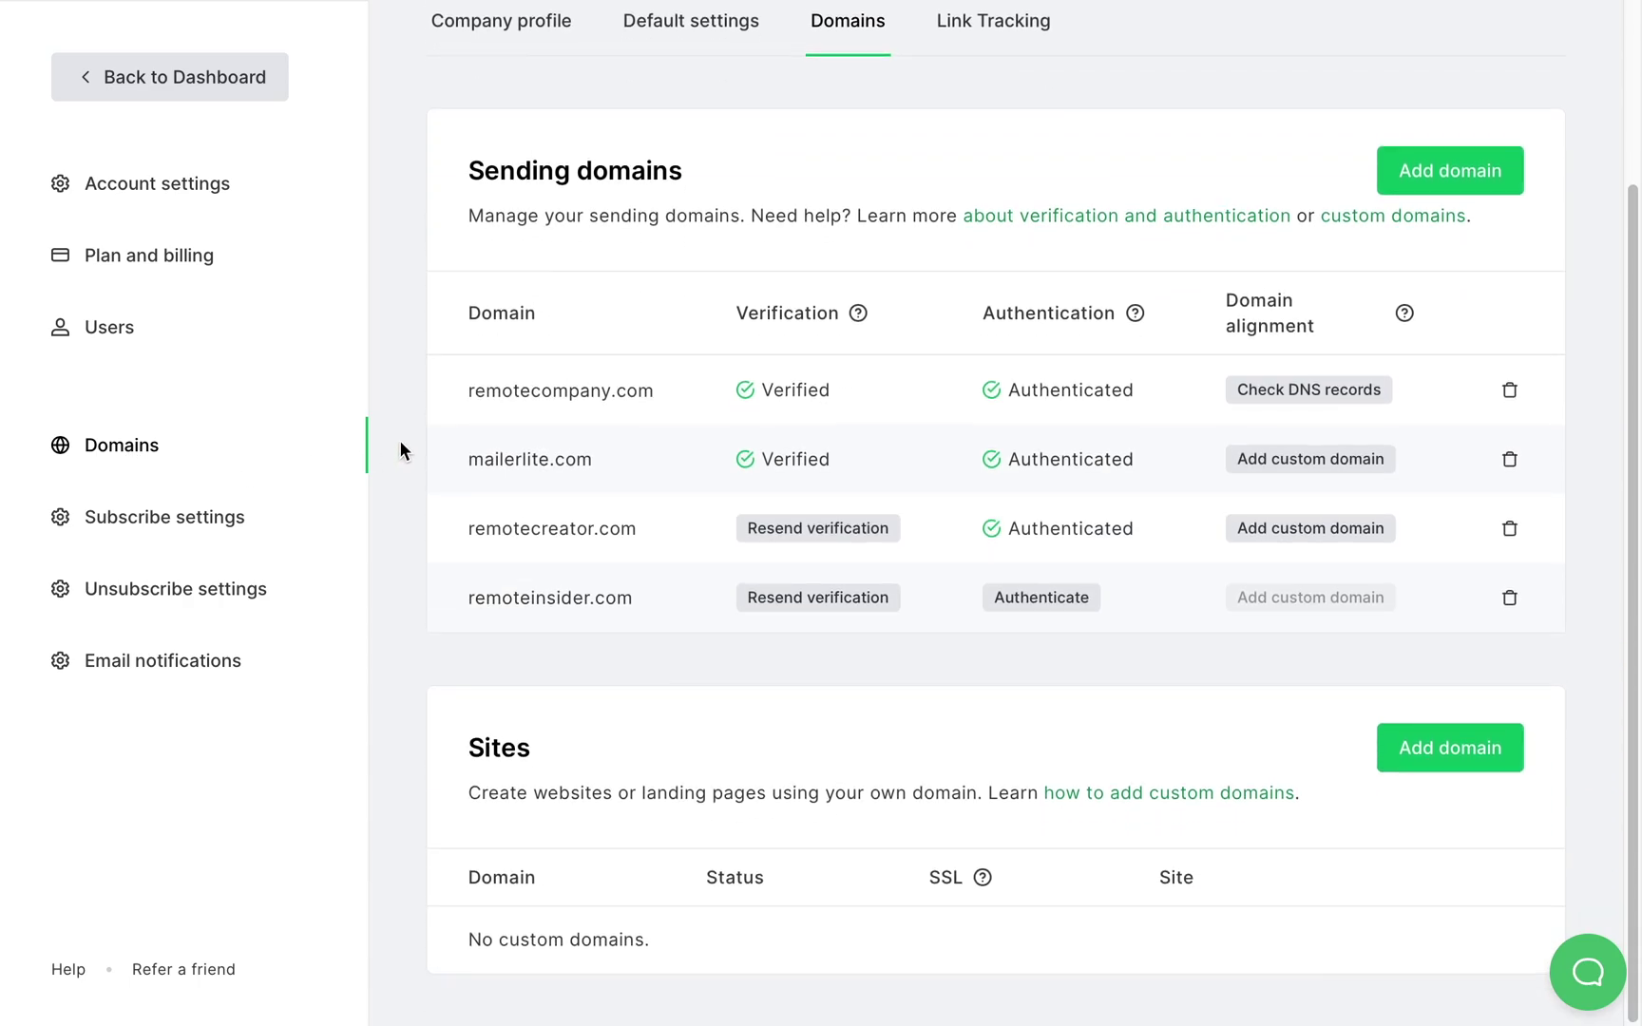
click(1437, 755)
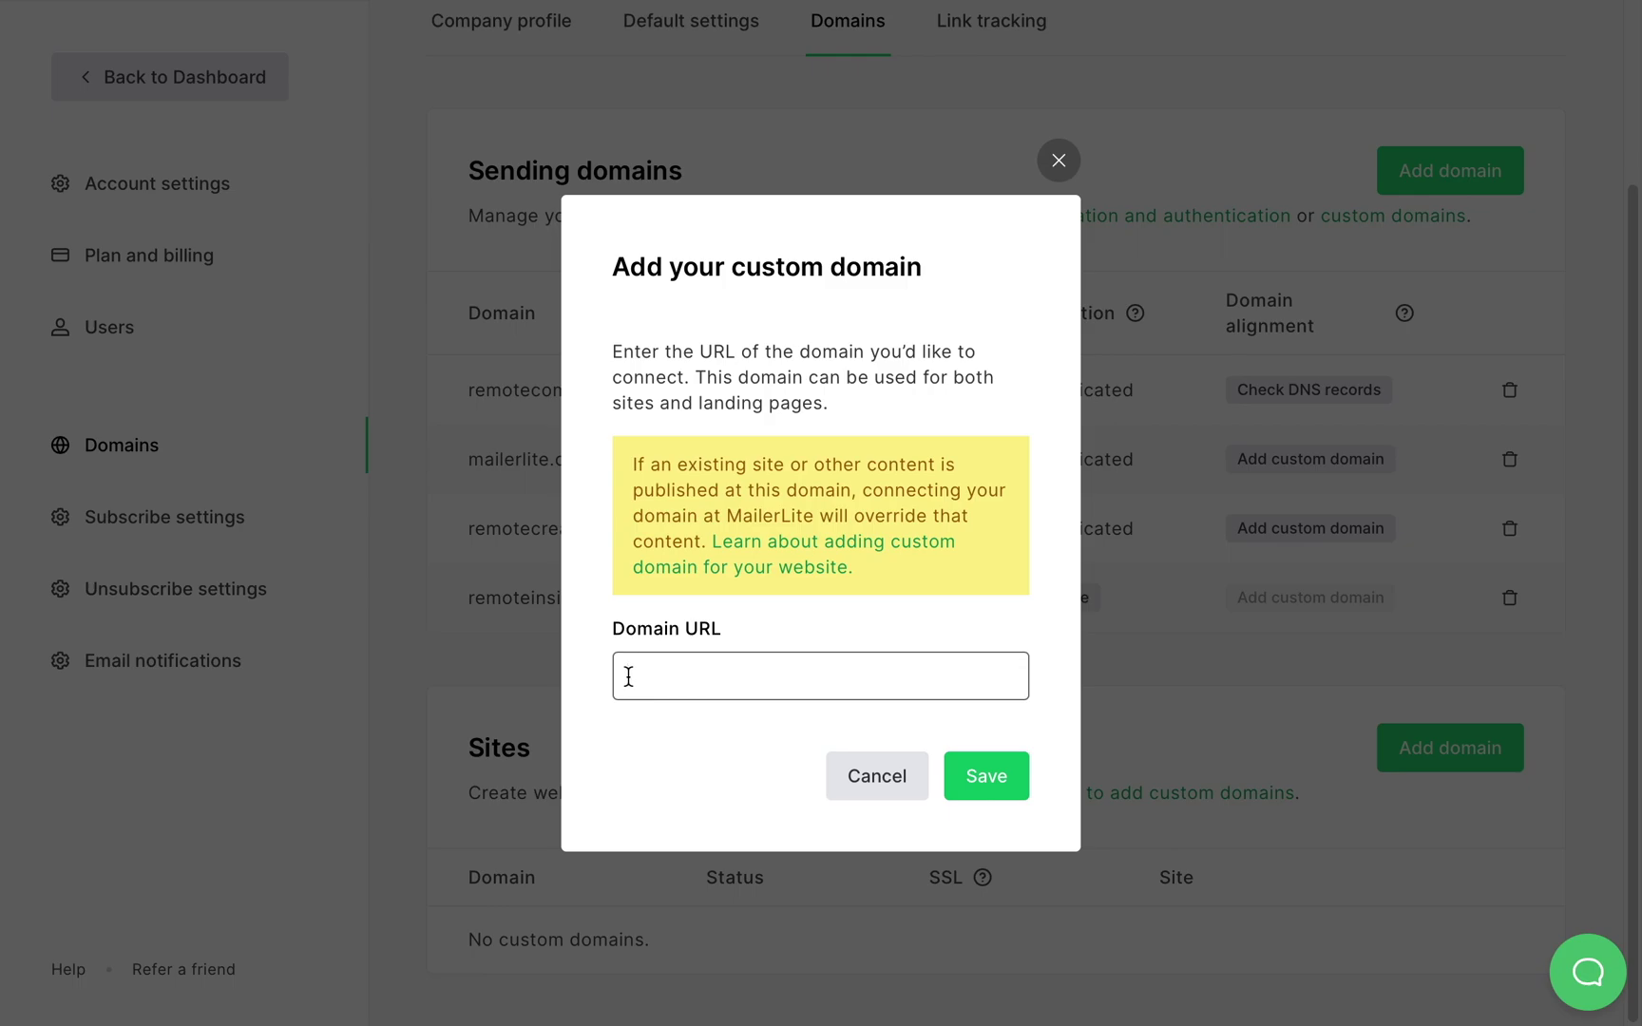
text(forpresentationonly.com)
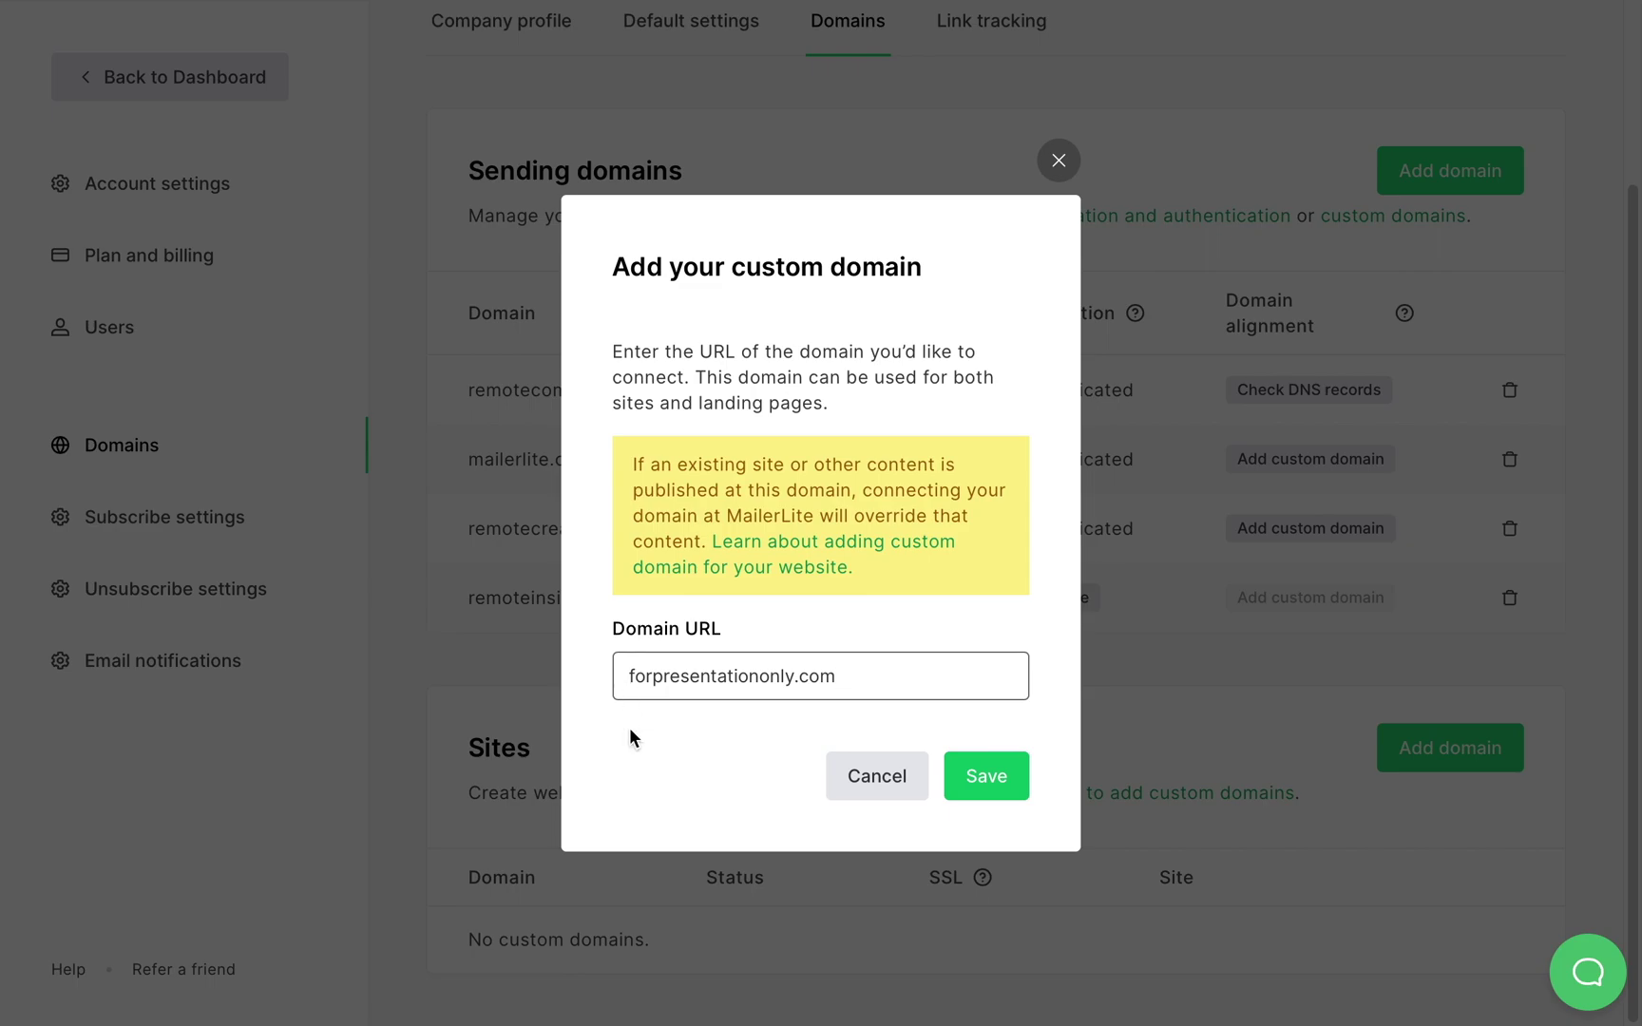
Replace the Domain URL with a subdomain example to demonstrate subdomain entry.
drag(836, 677, 621, 674)
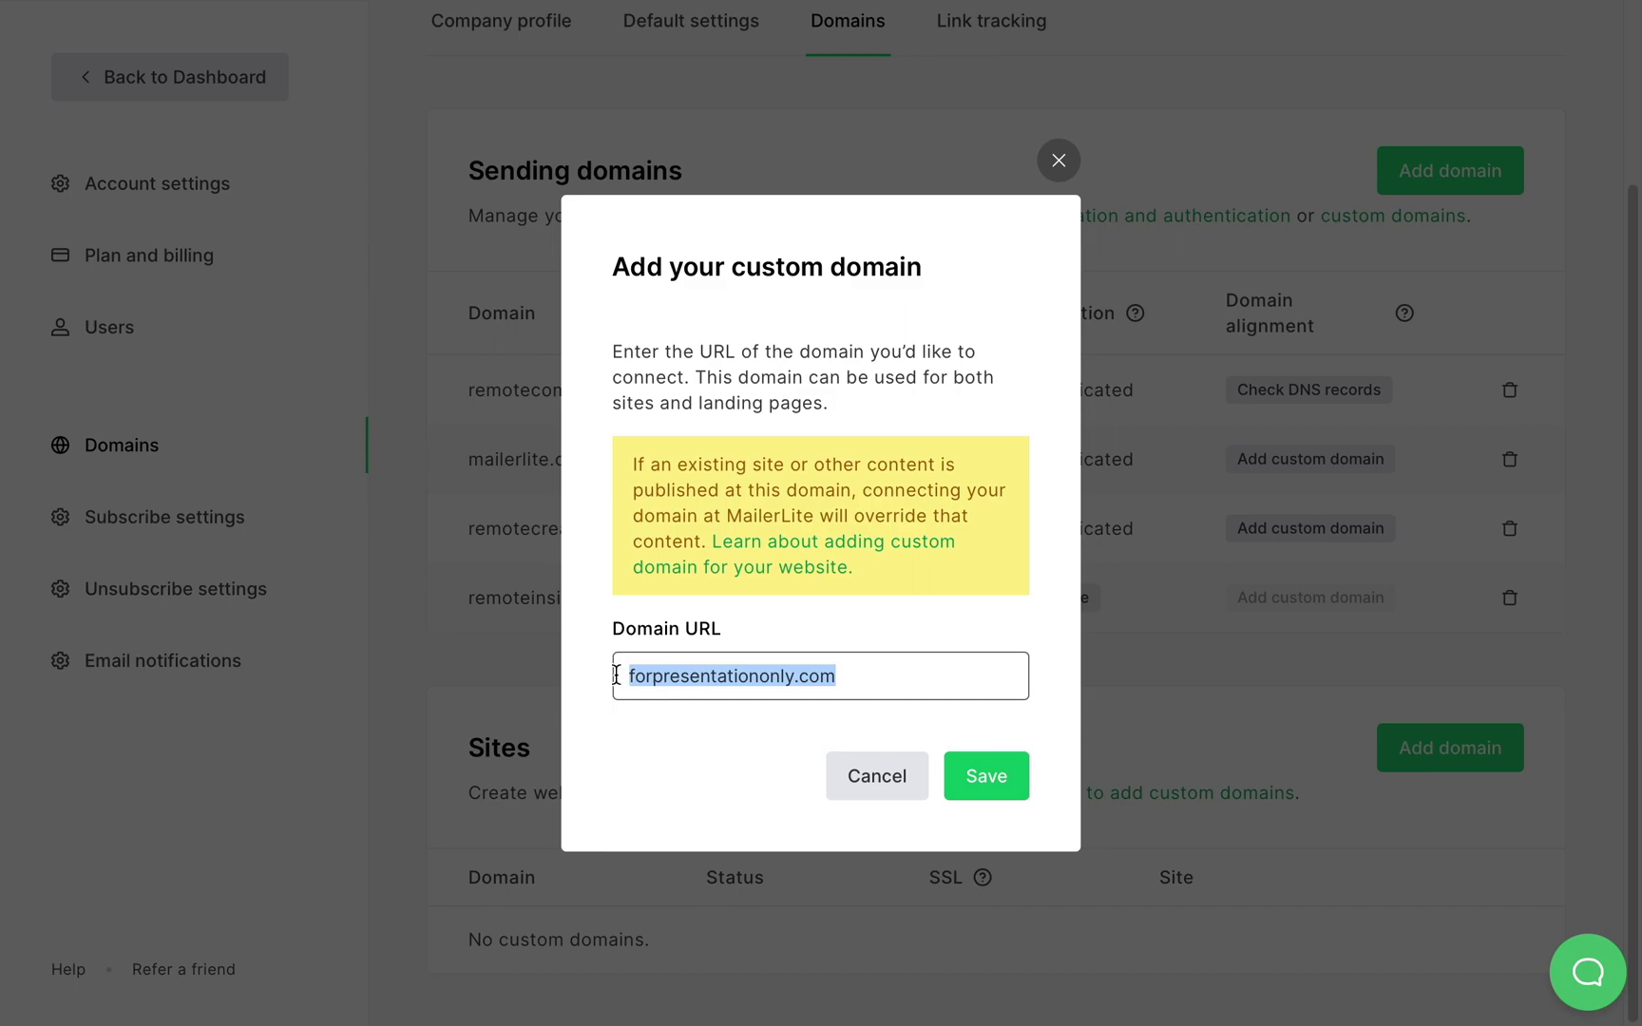
text(subdomain.forpresentationonly.com)
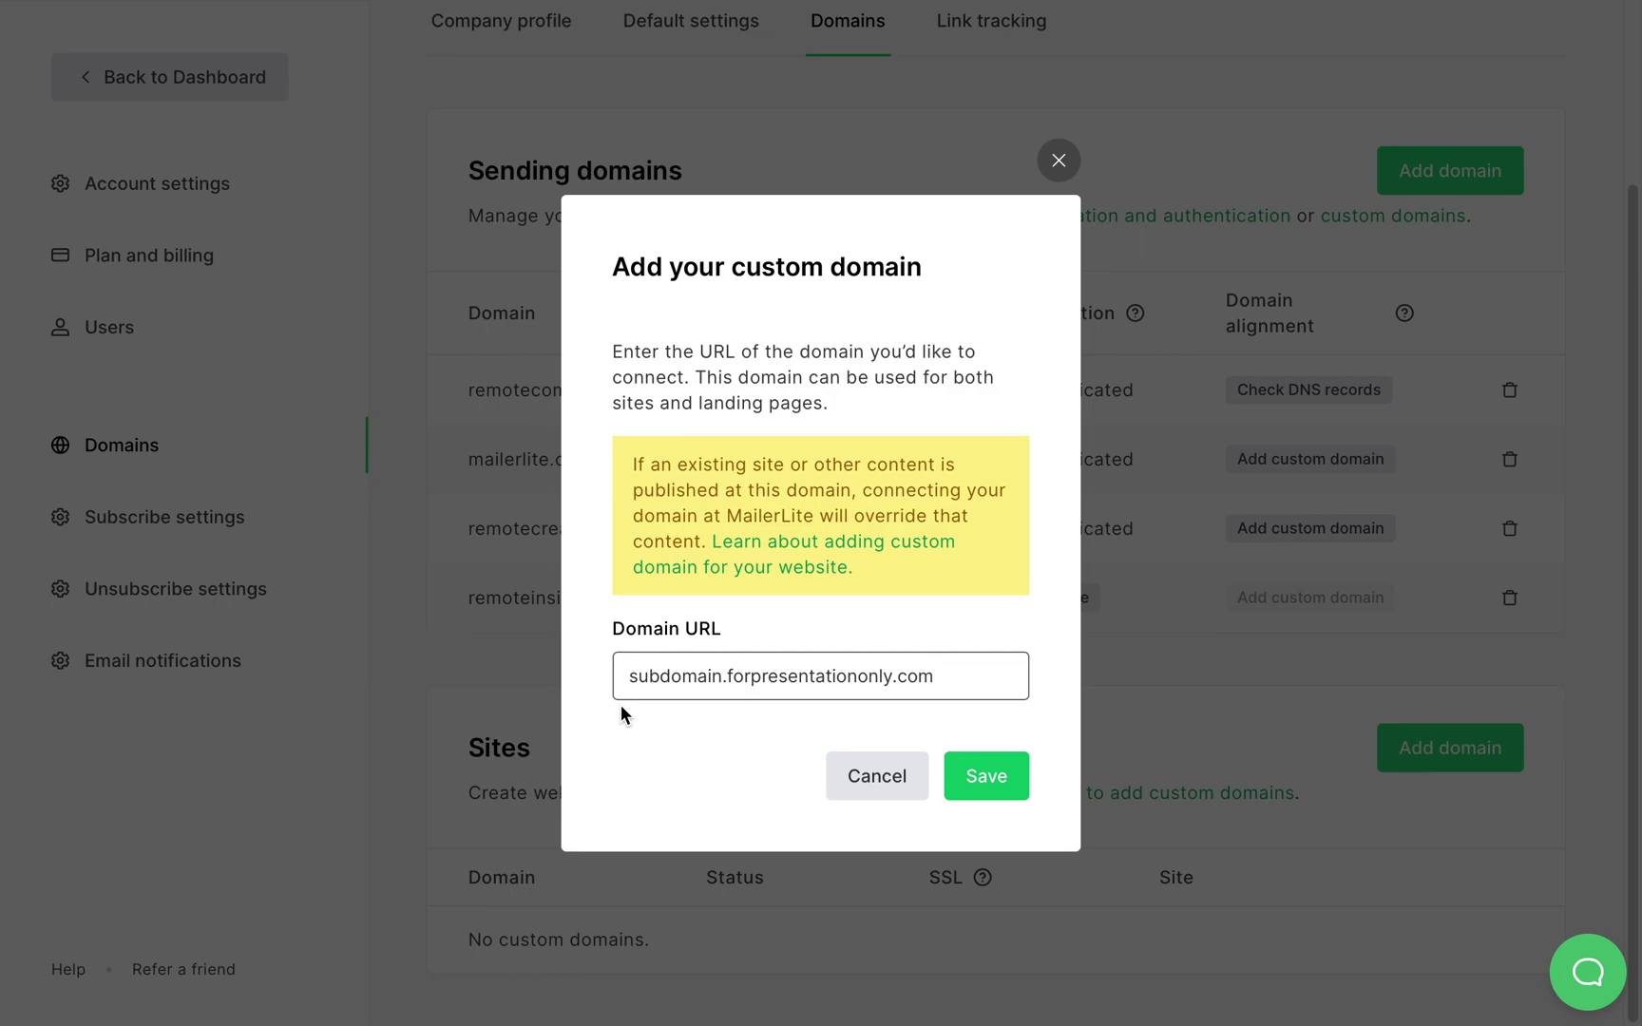
click(676, 675)
Restore forpresentationonly.com, save it as a Sites domain and open its DNS linking instructions.
drag(728, 676, 602, 703)
key(BackSpace)
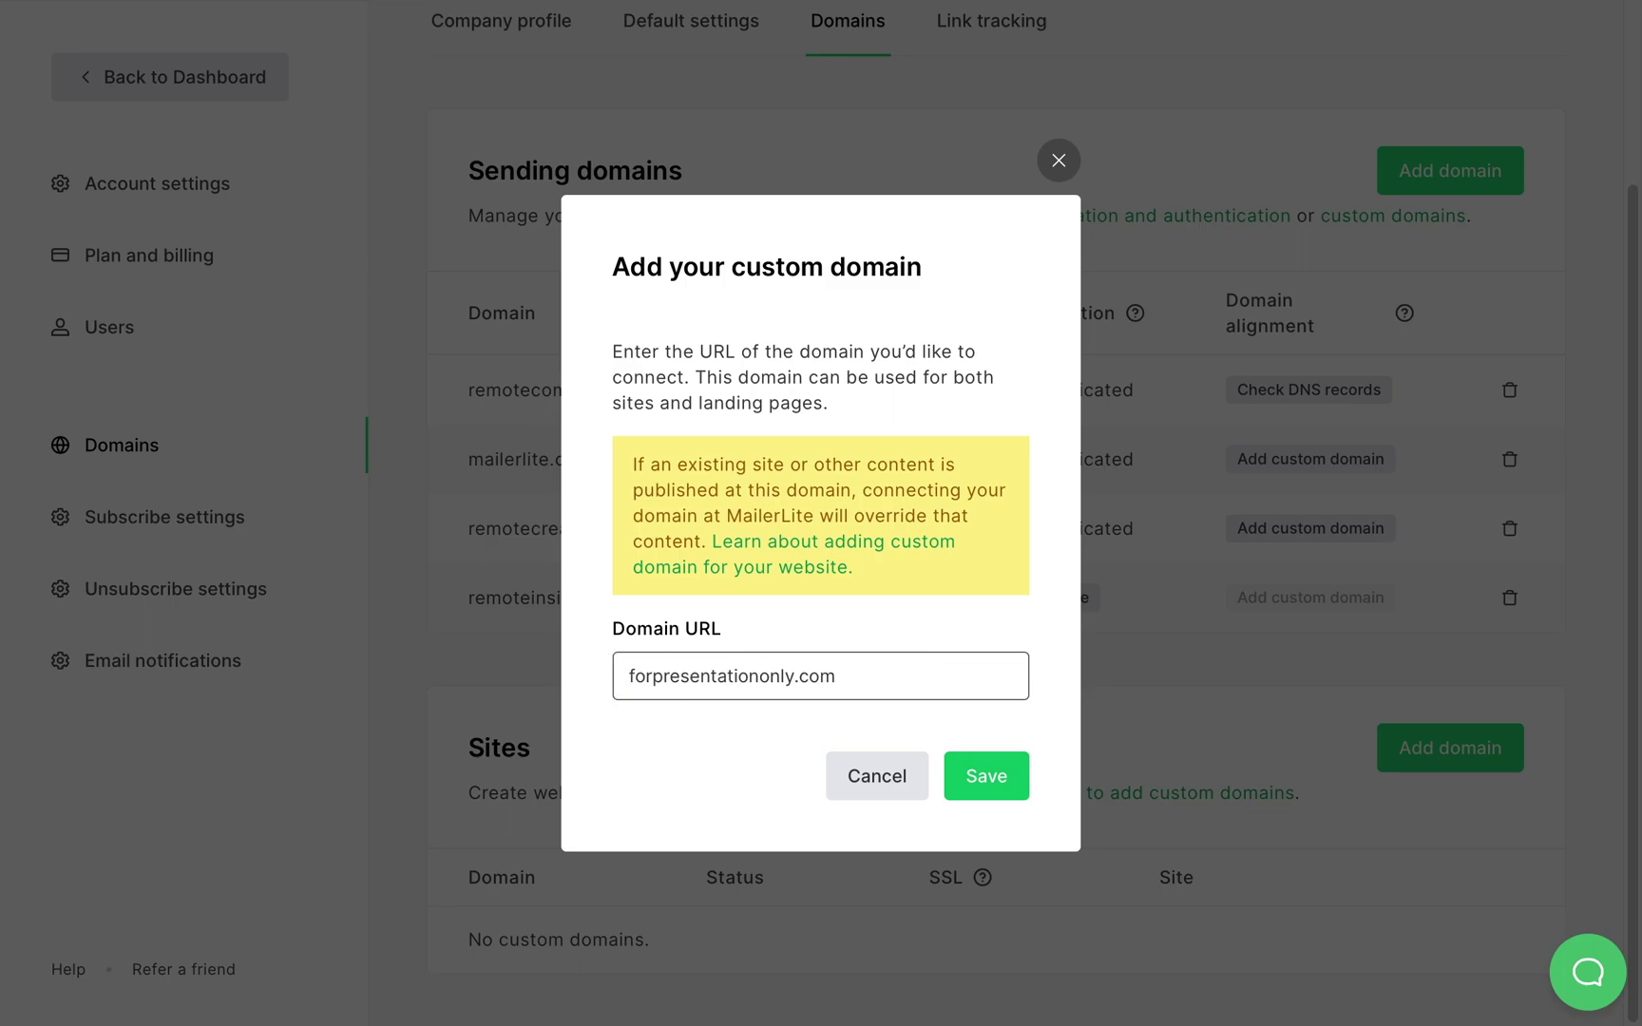
click(990, 779)
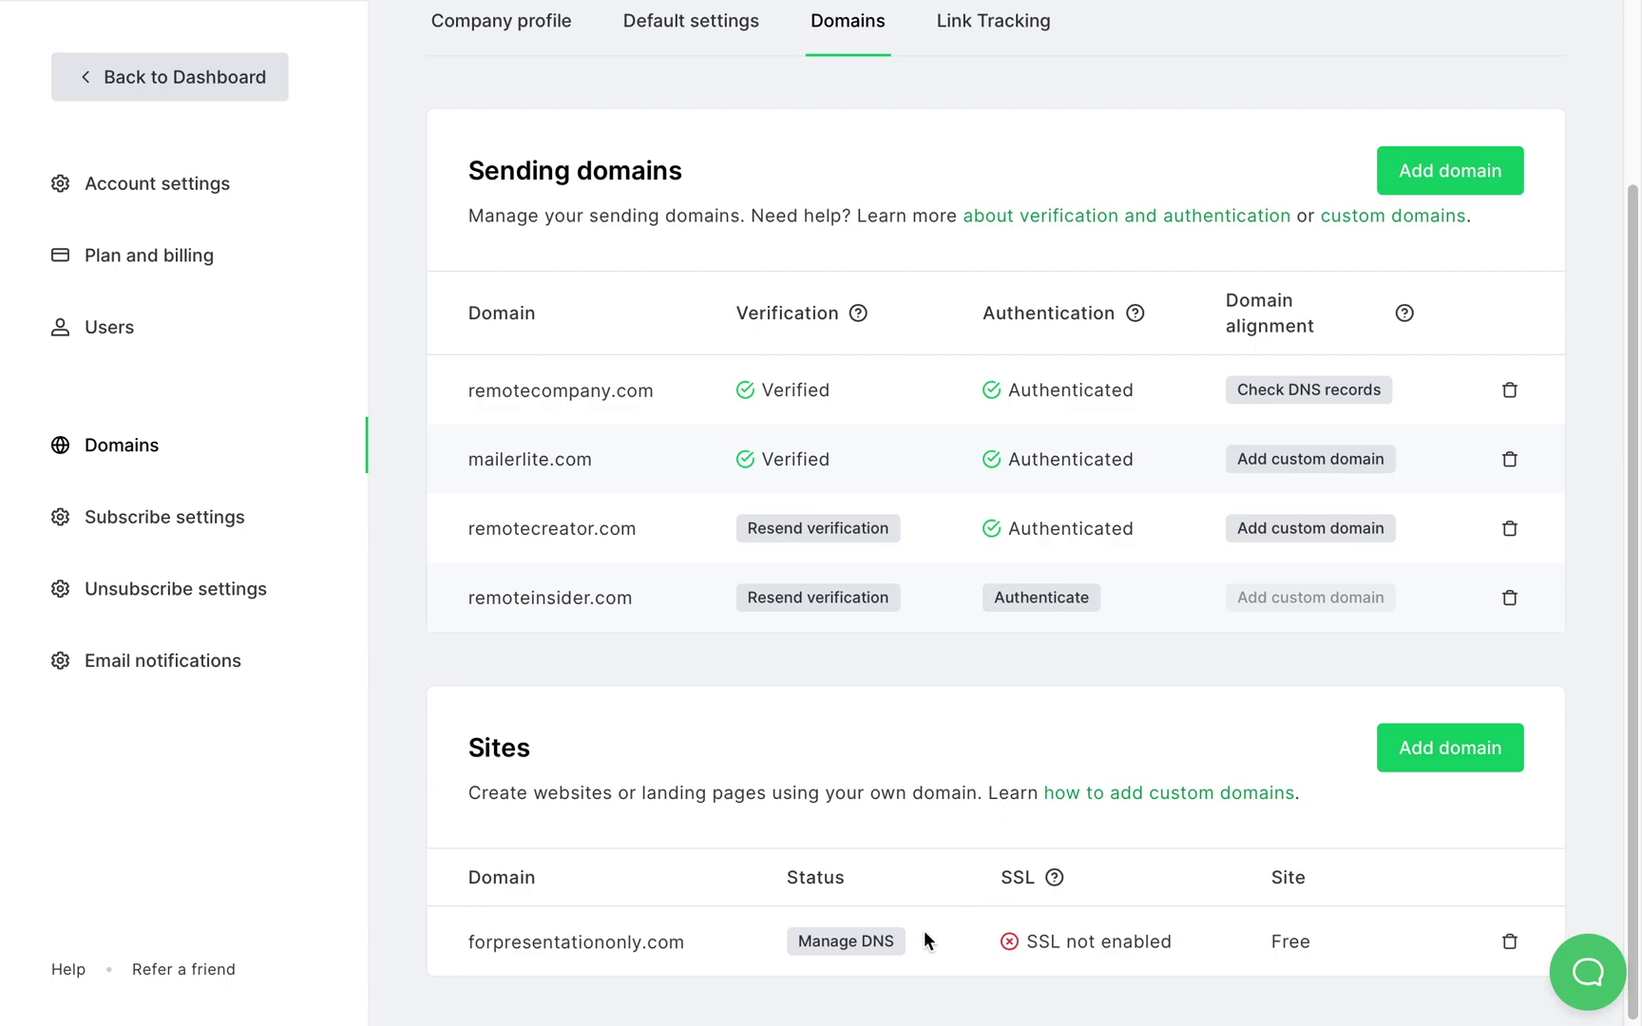
click(854, 950)
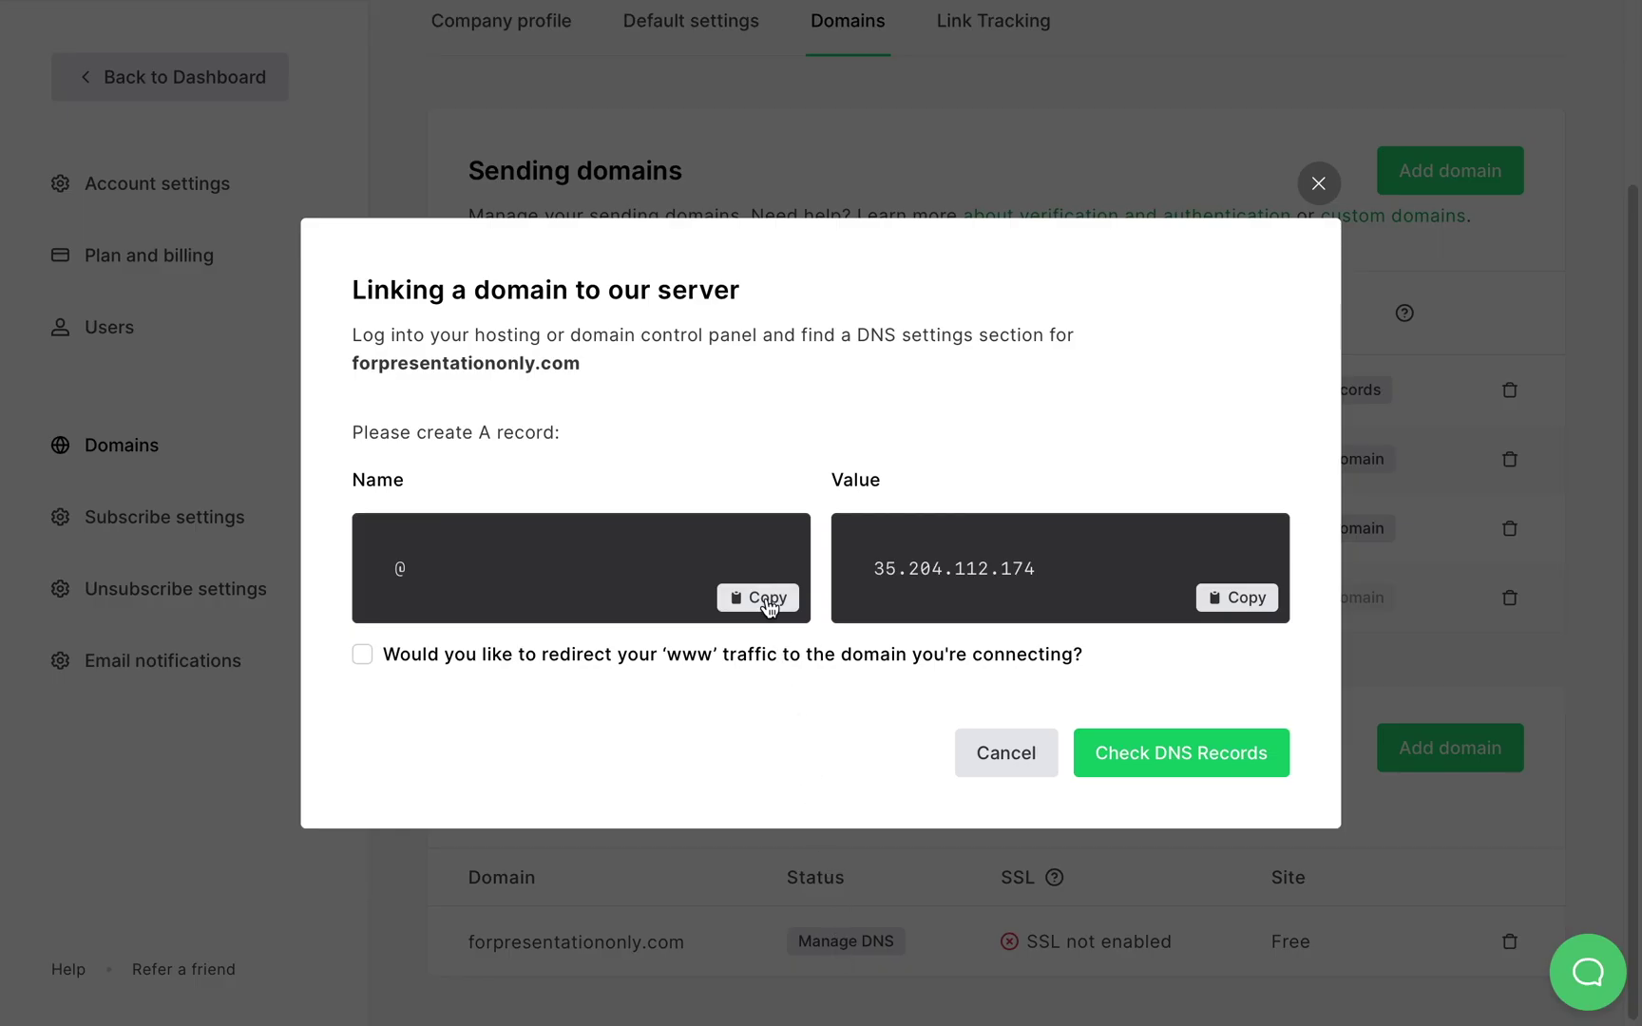
Fill a new Domain.com DNS record: name @, type A, IP 35.204.112.174, TTL 1 Hour.
click(765, 598)
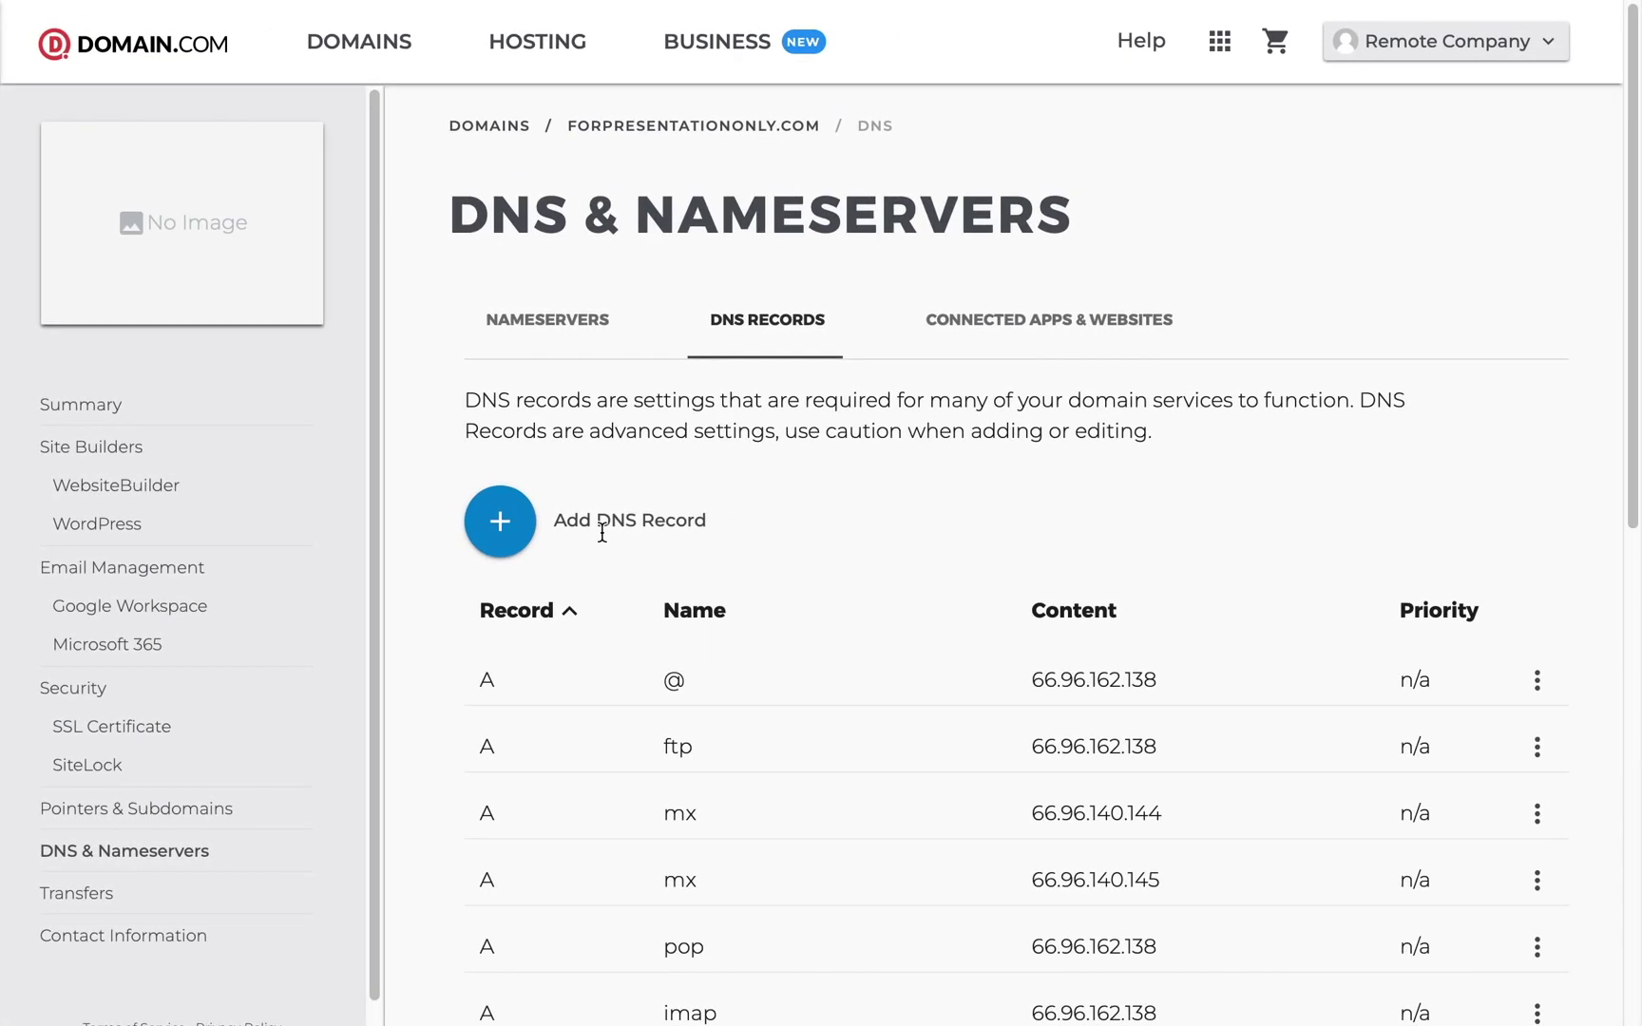
click(506, 521)
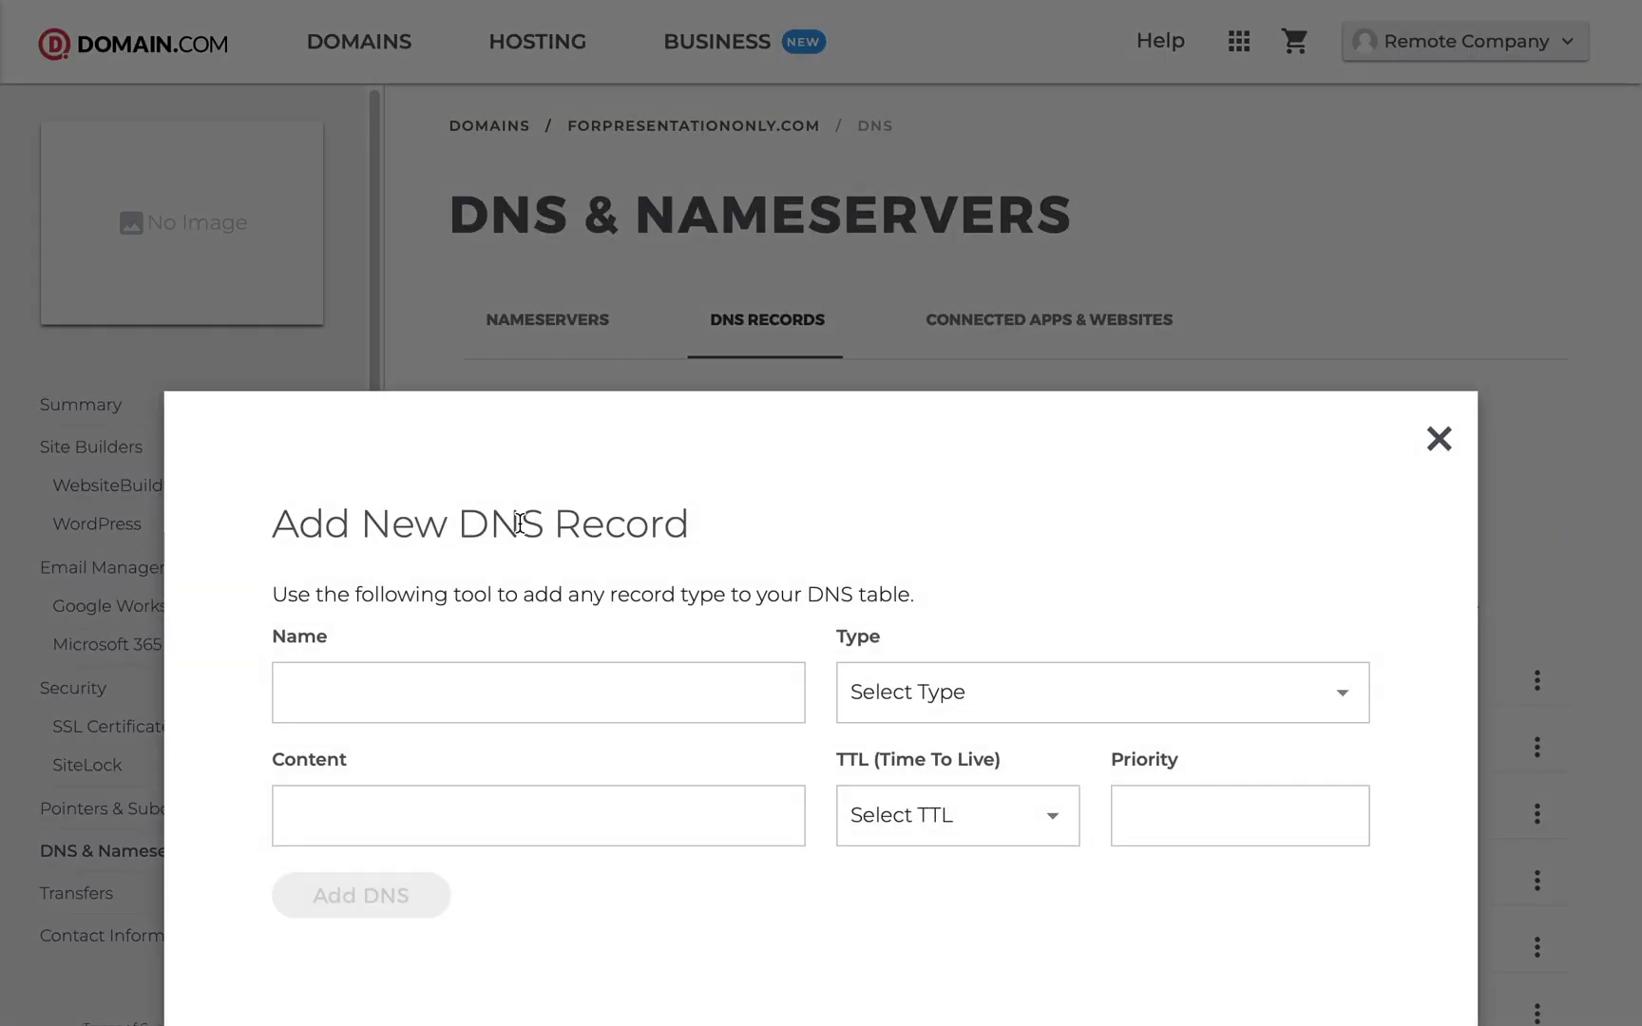
click(456, 686)
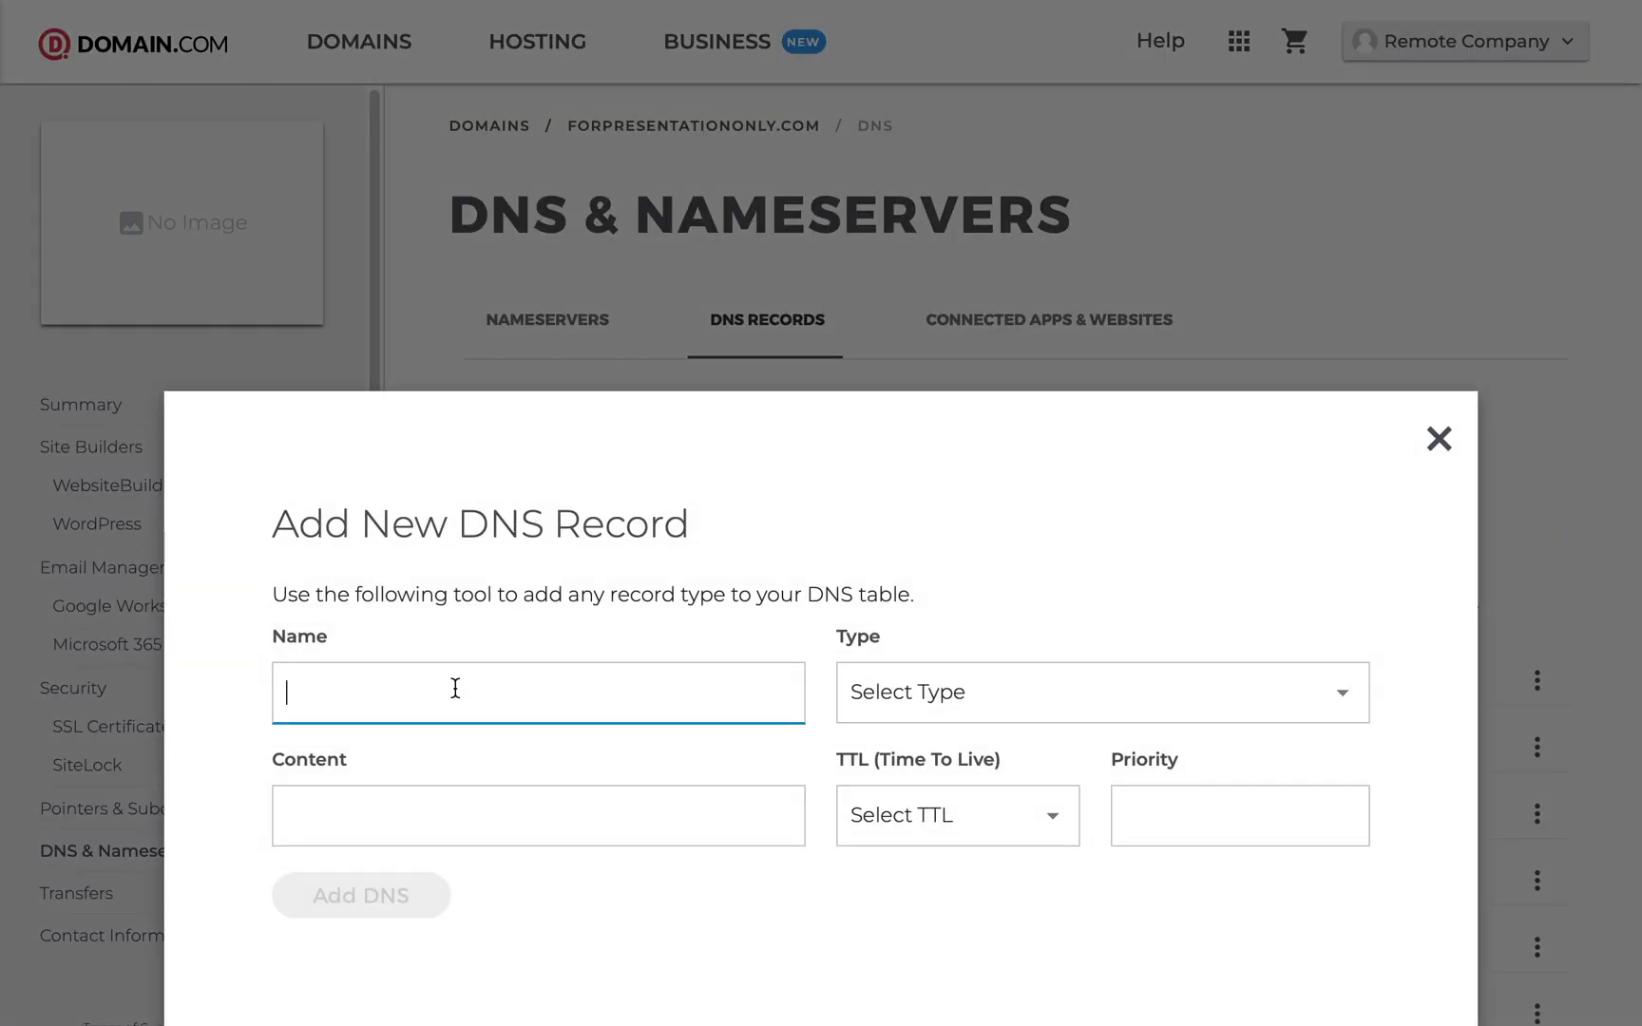
text(@)
click(1319, 697)
click(1164, 727)
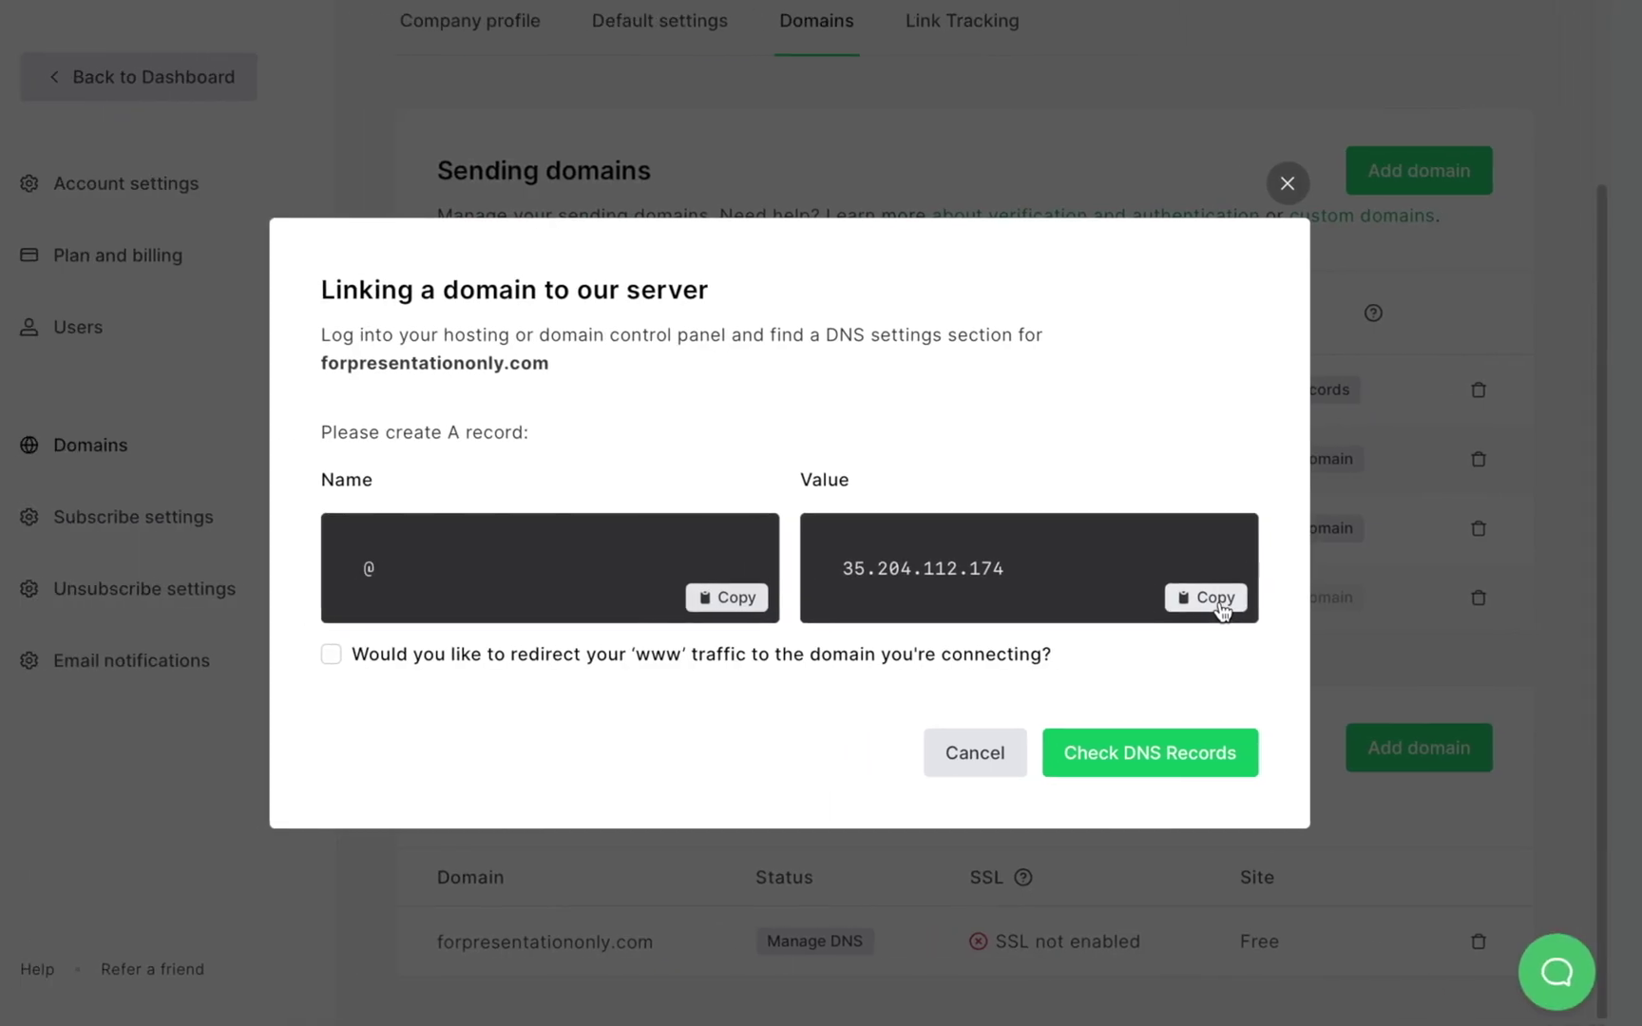
click(1221, 608)
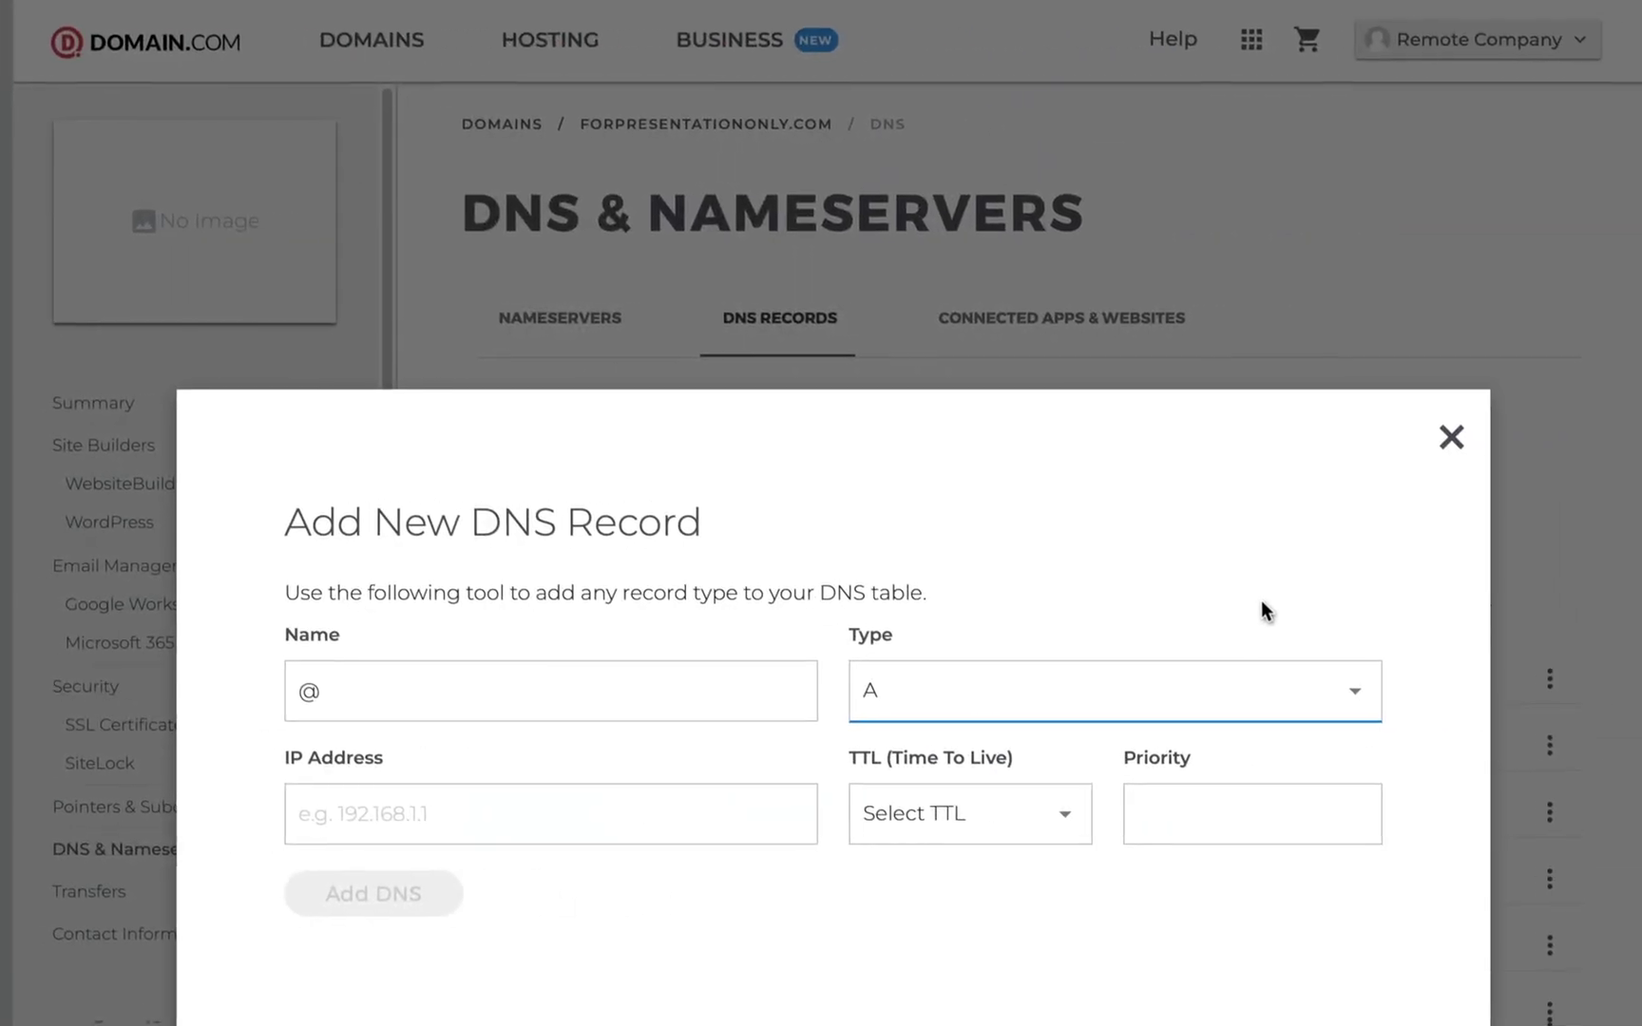
click(505, 817)
key(ctrl+v)
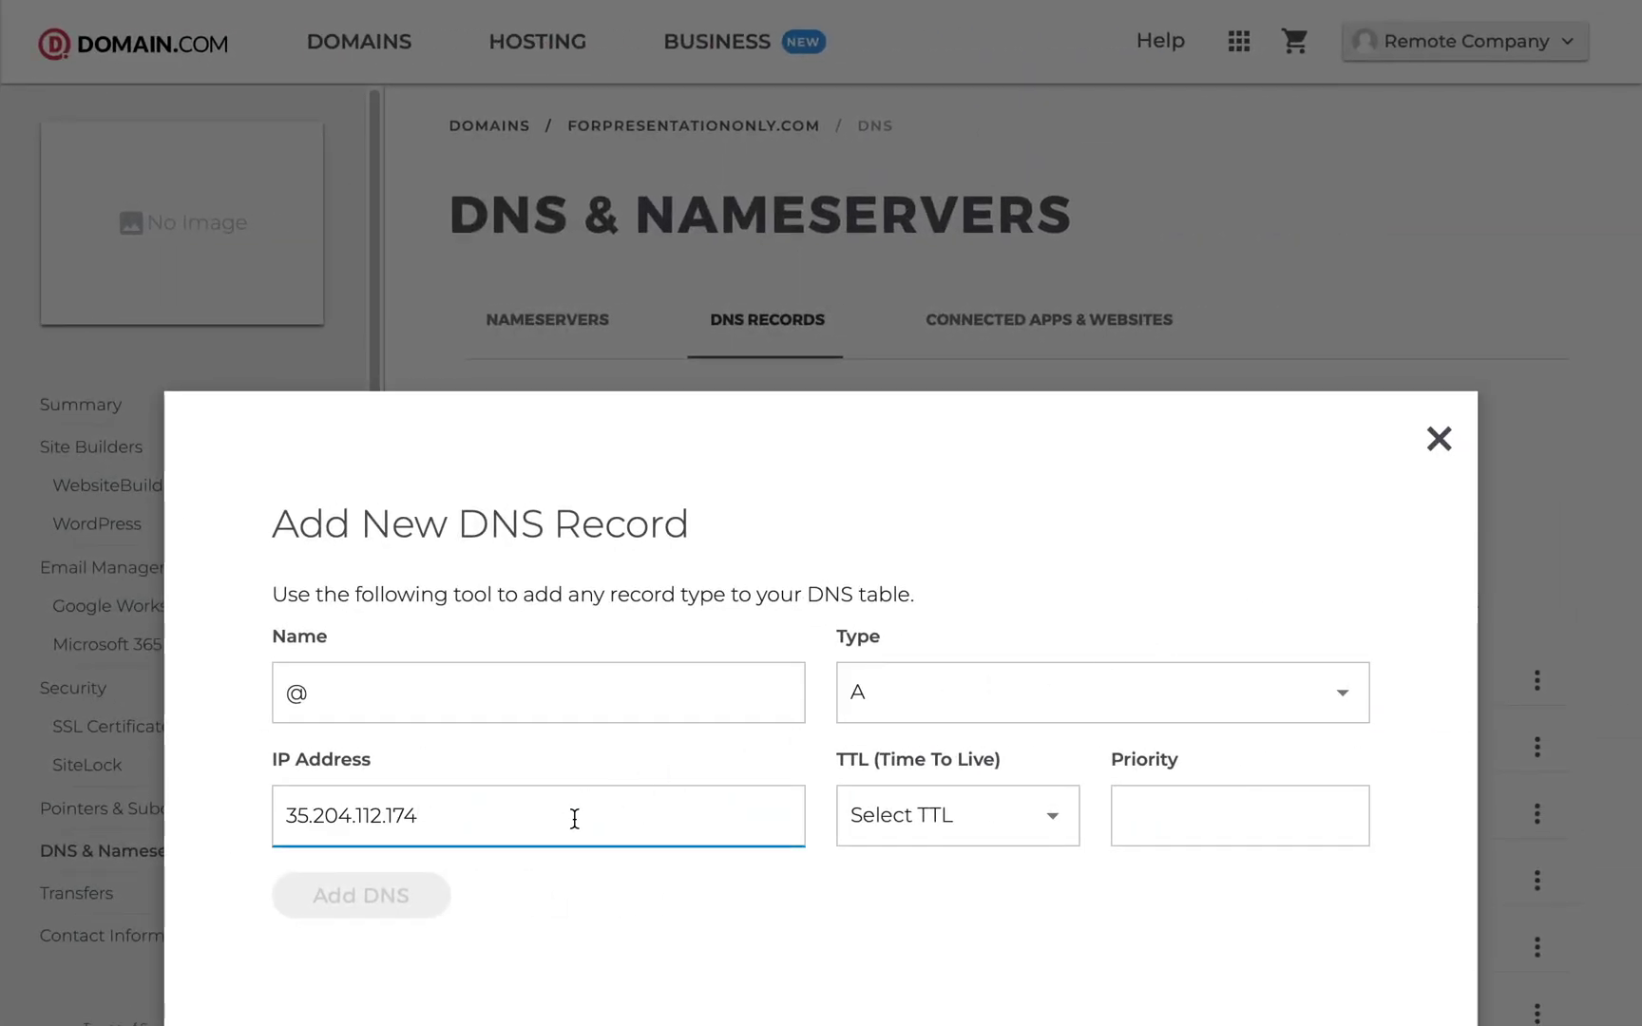
click(1025, 834)
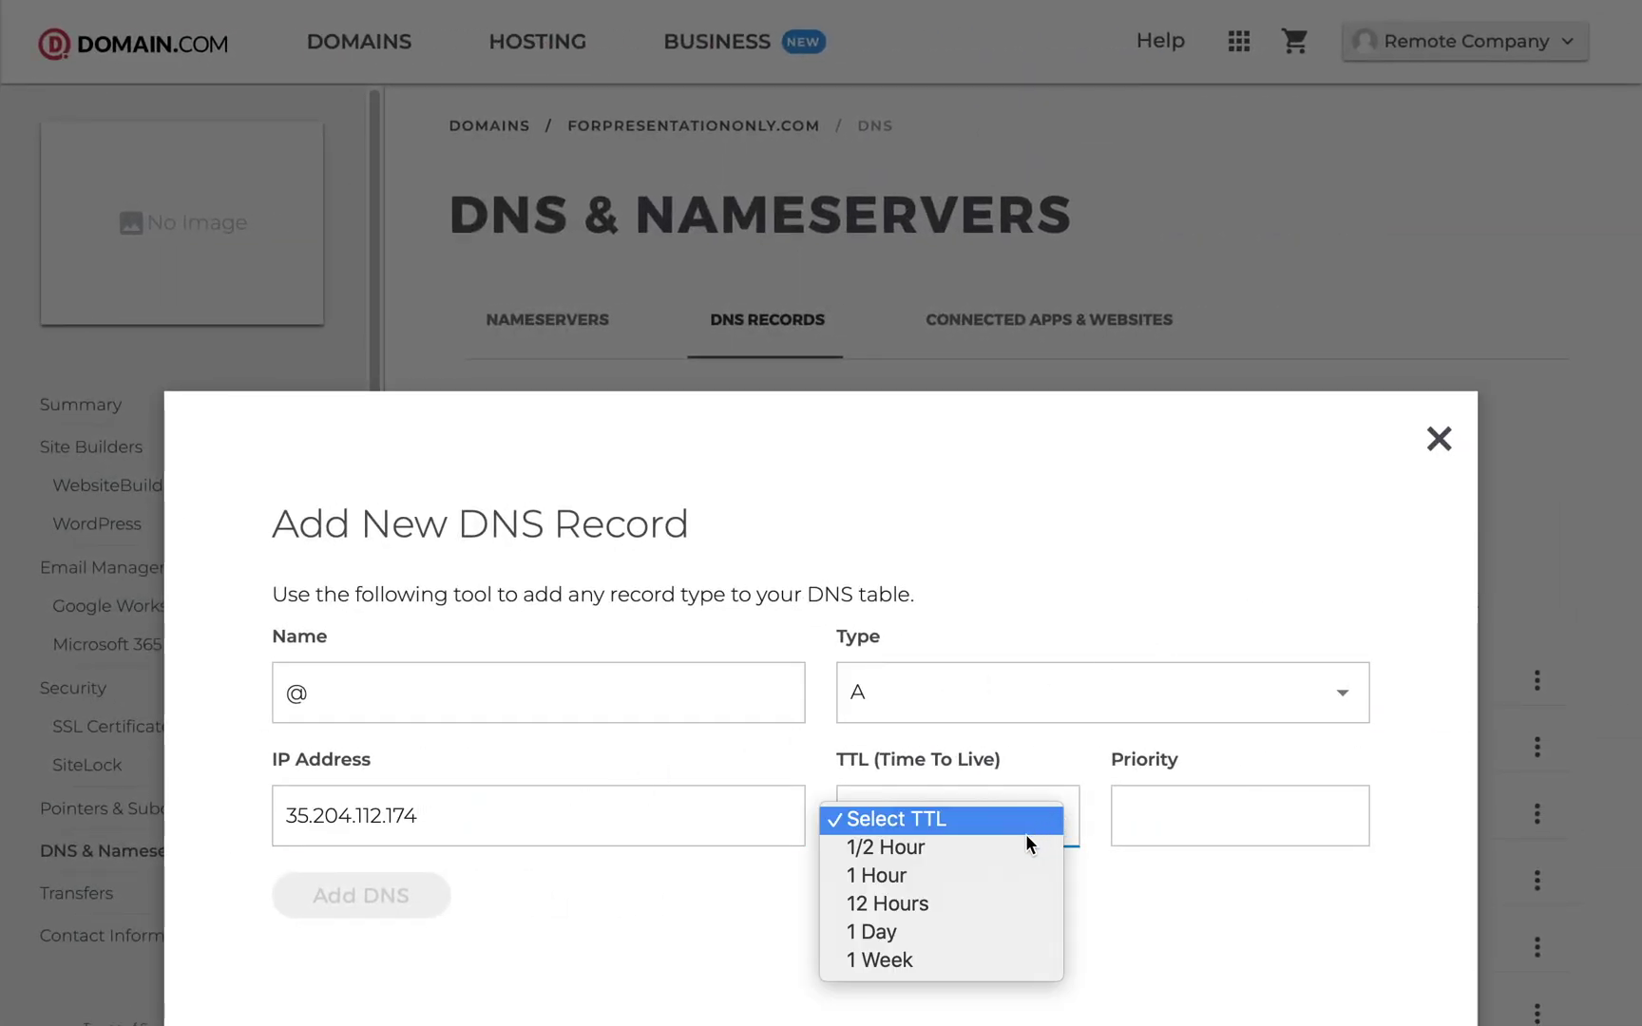
click(946, 876)
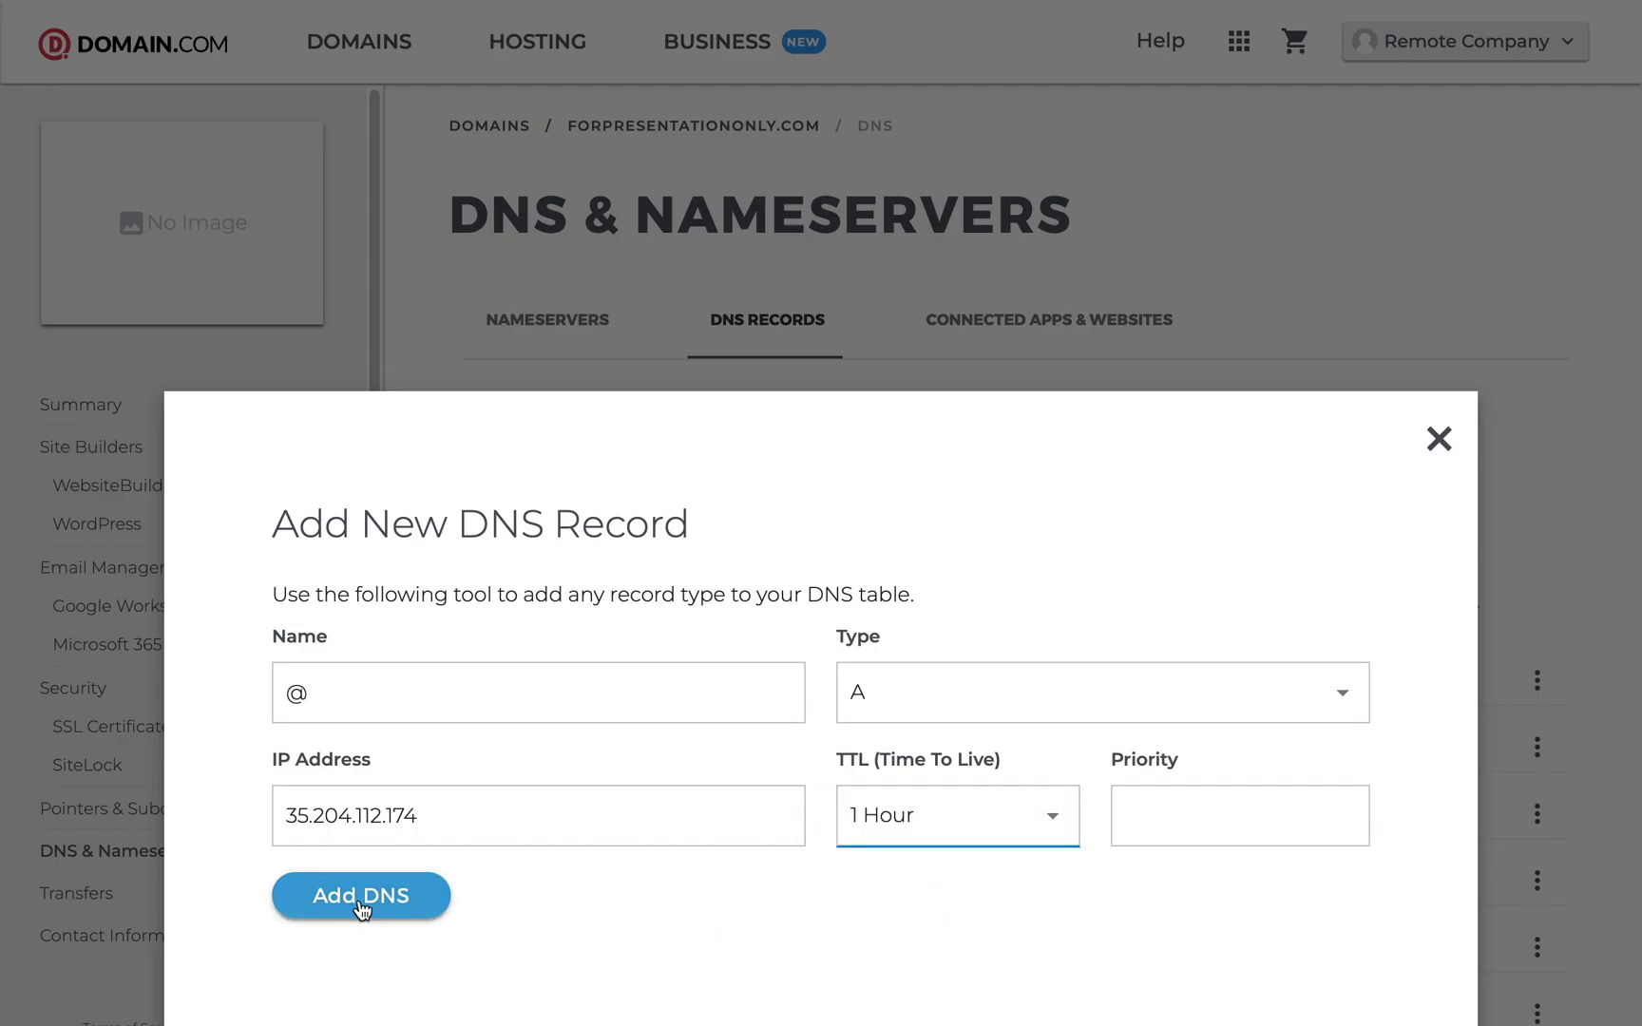
Save the A record, then enable MailerLite's www redirect and copy the CNAME record name.
click(357, 895)
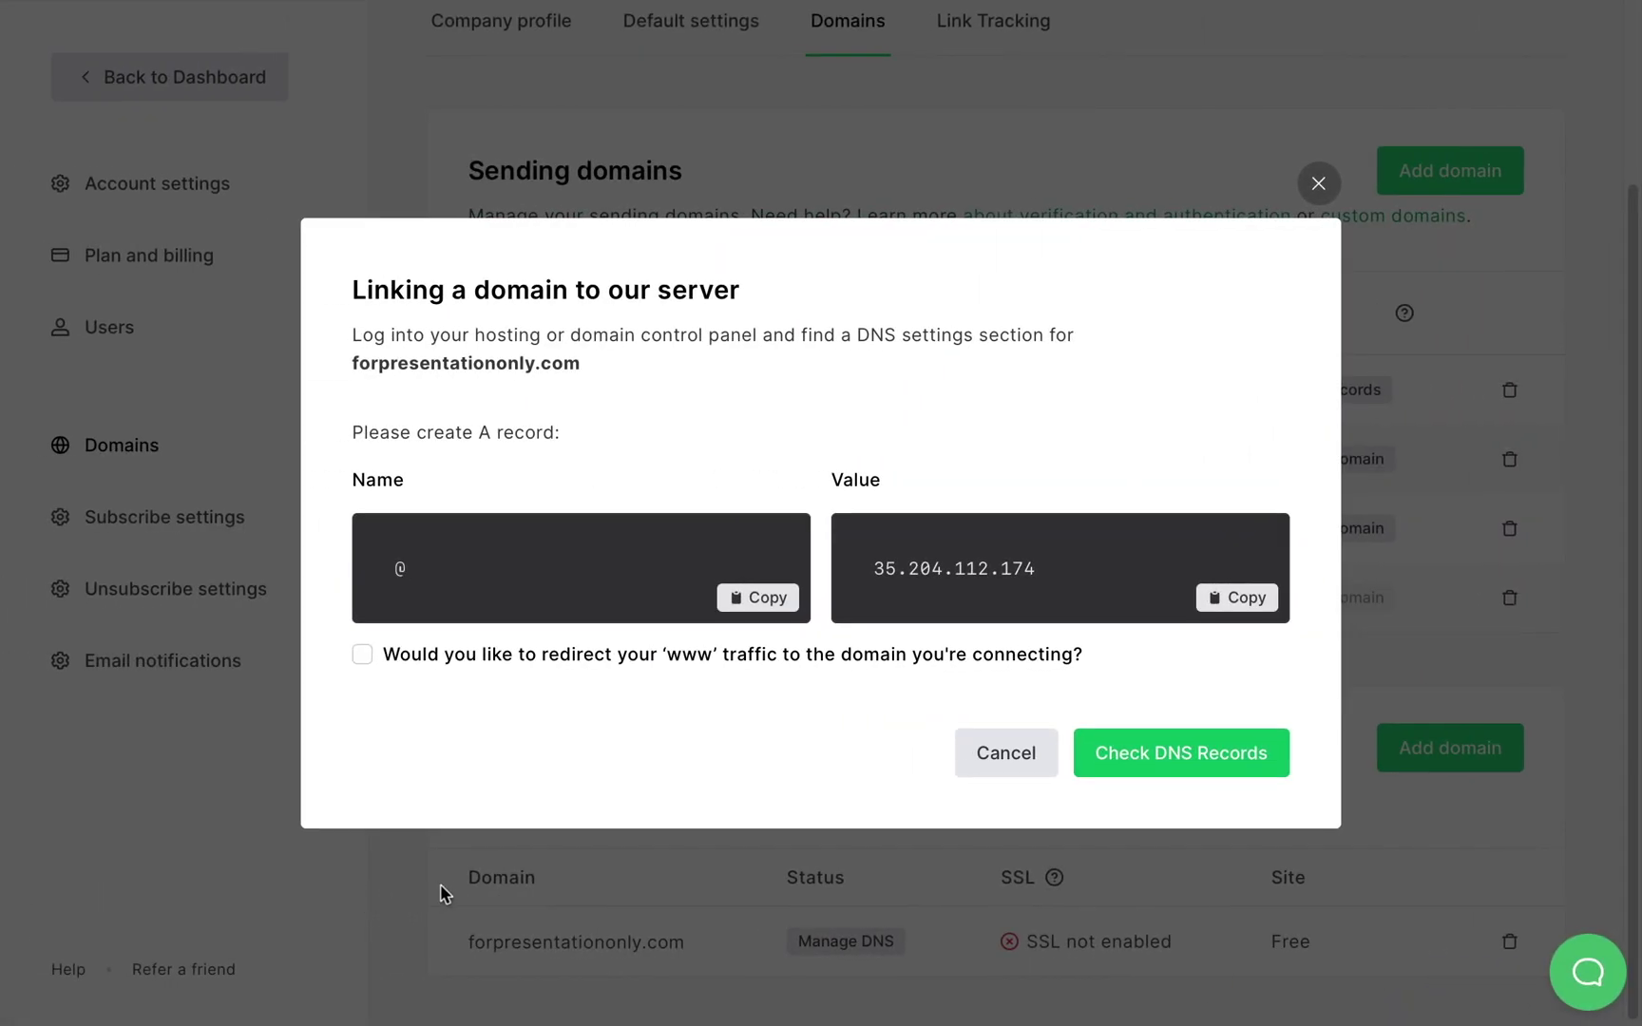
click(362, 654)
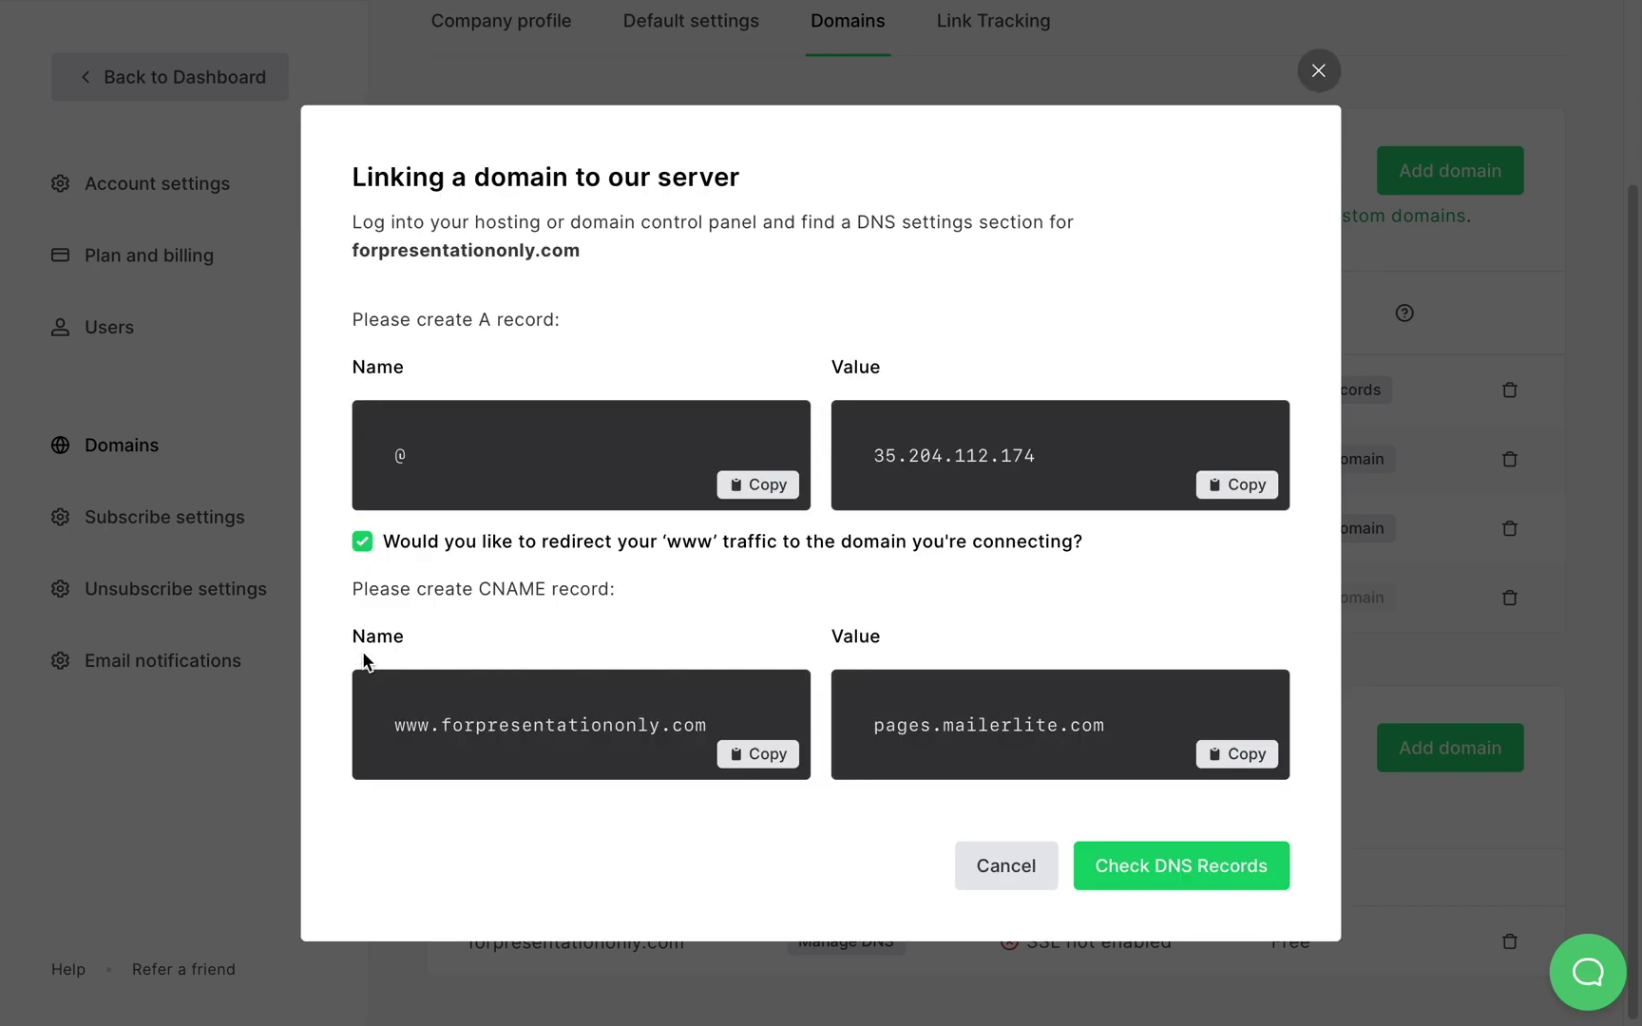
click(770, 755)
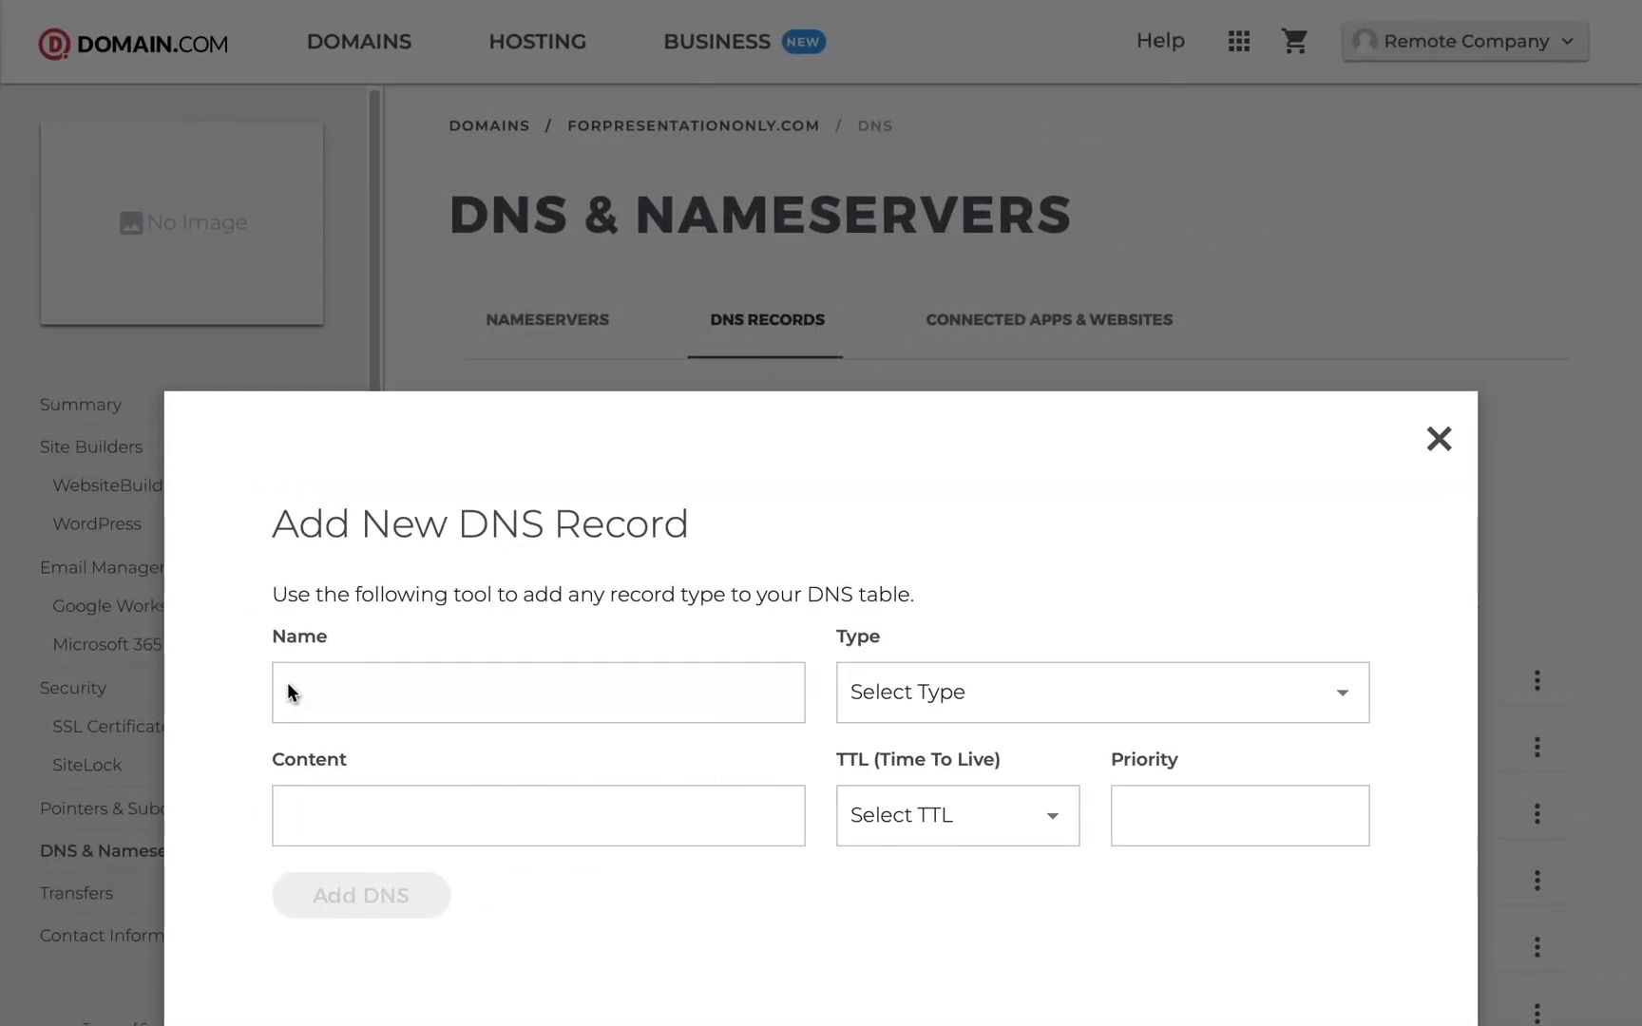
Add a CNAME record named www with content pages.mailerlite.com and TTL 1 Hour.
click(487, 693)
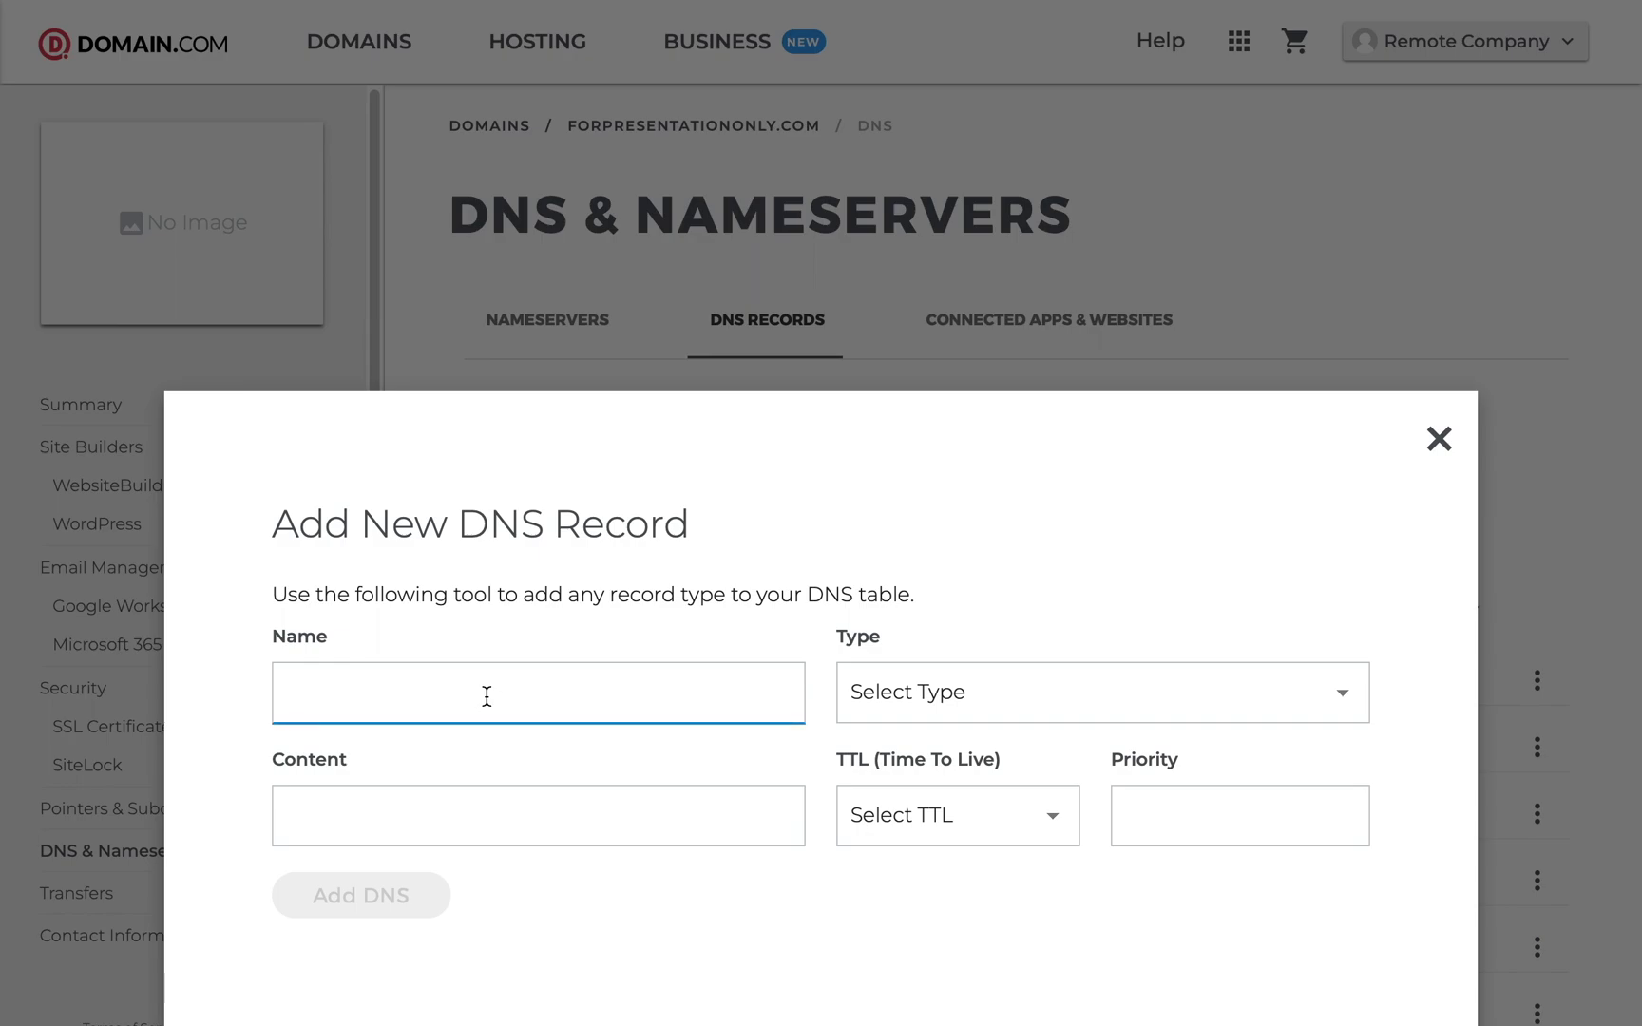
text(www)
click(969, 692)
click(938, 752)
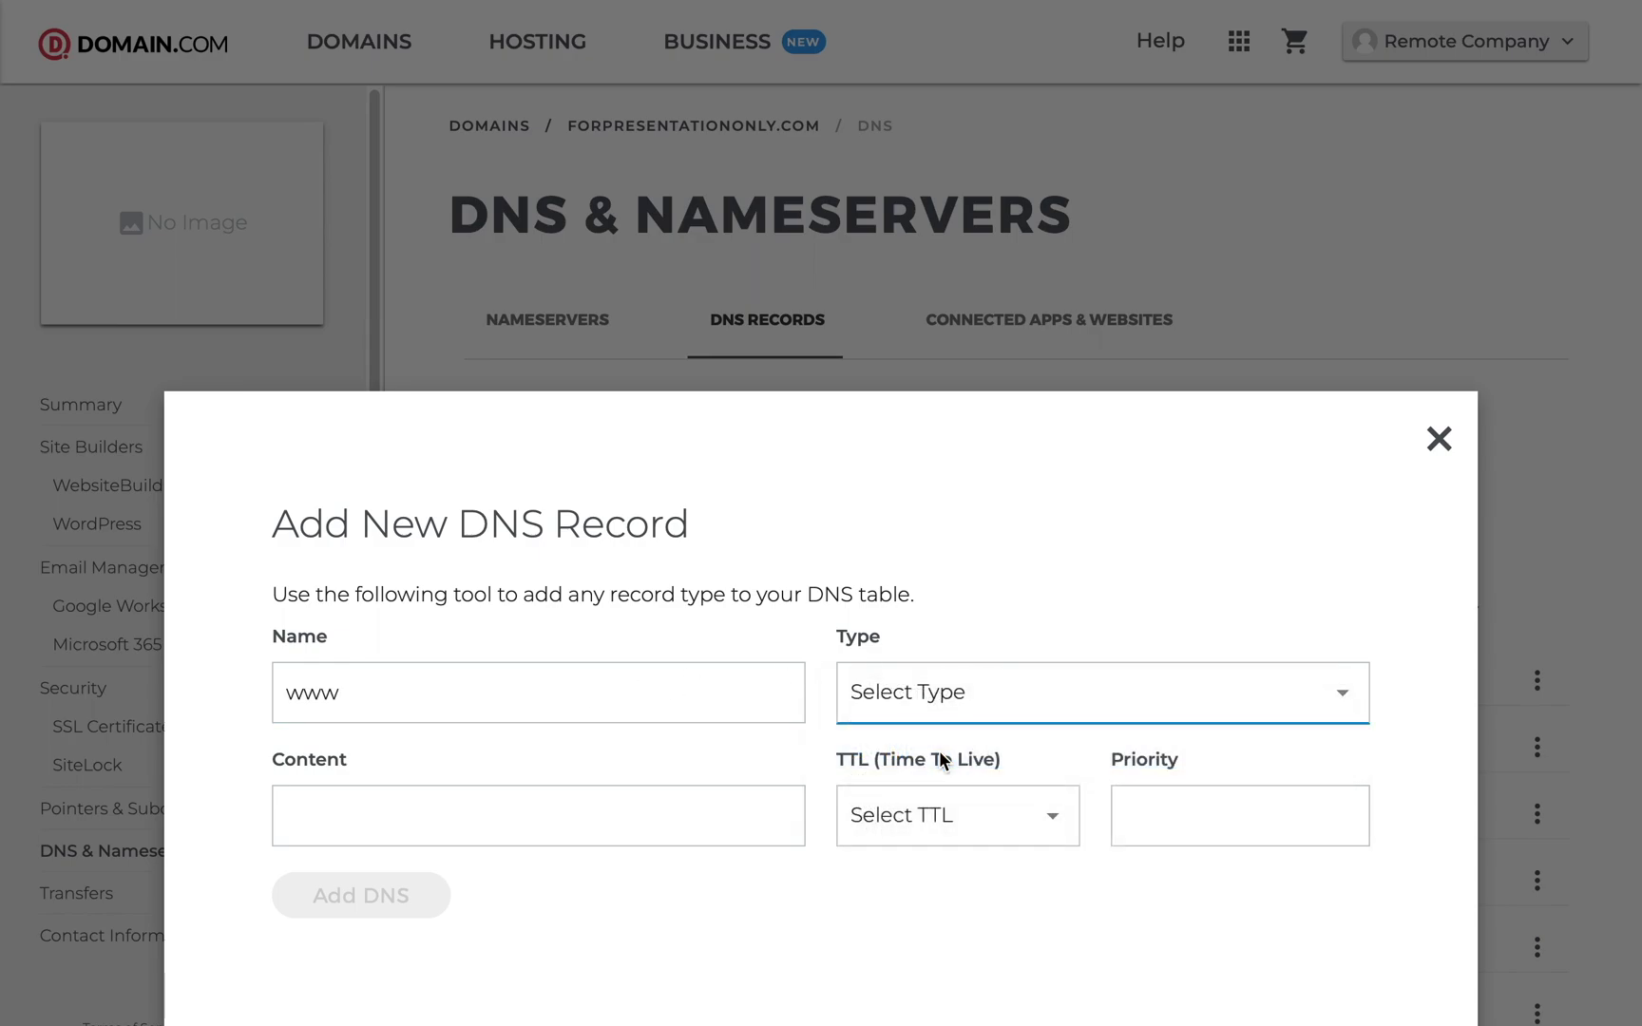
click(679, 825)
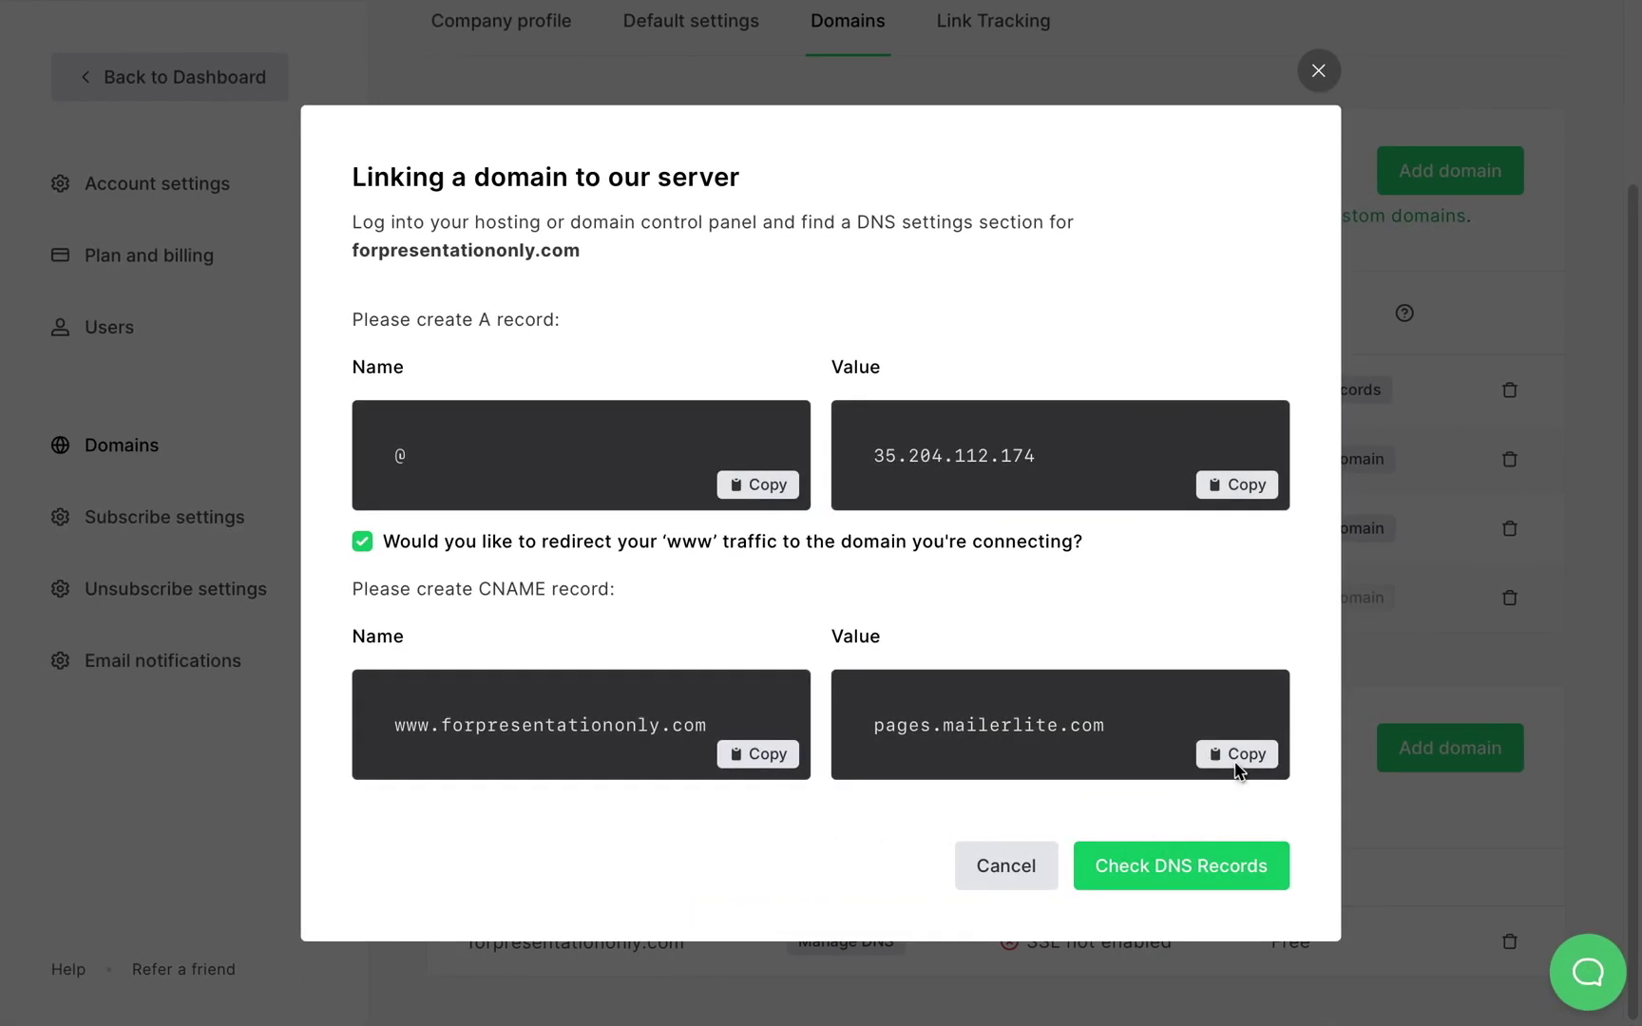
click(1238, 760)
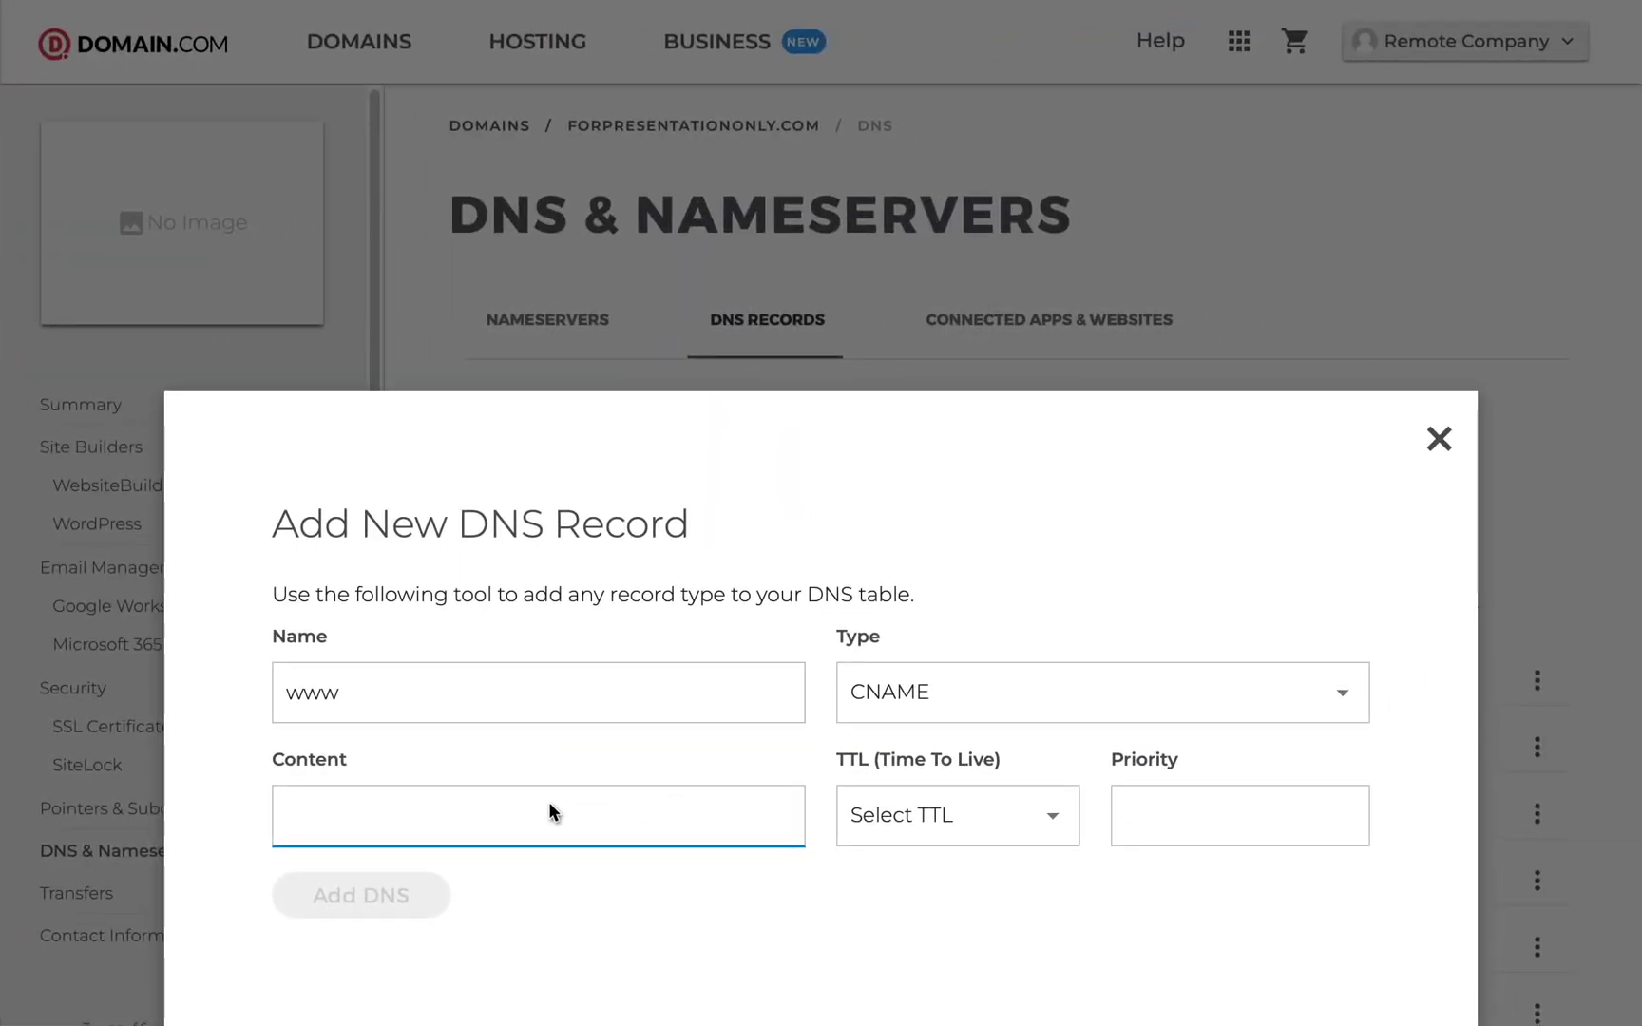
key(ctrl+v)
click(1051, 821)
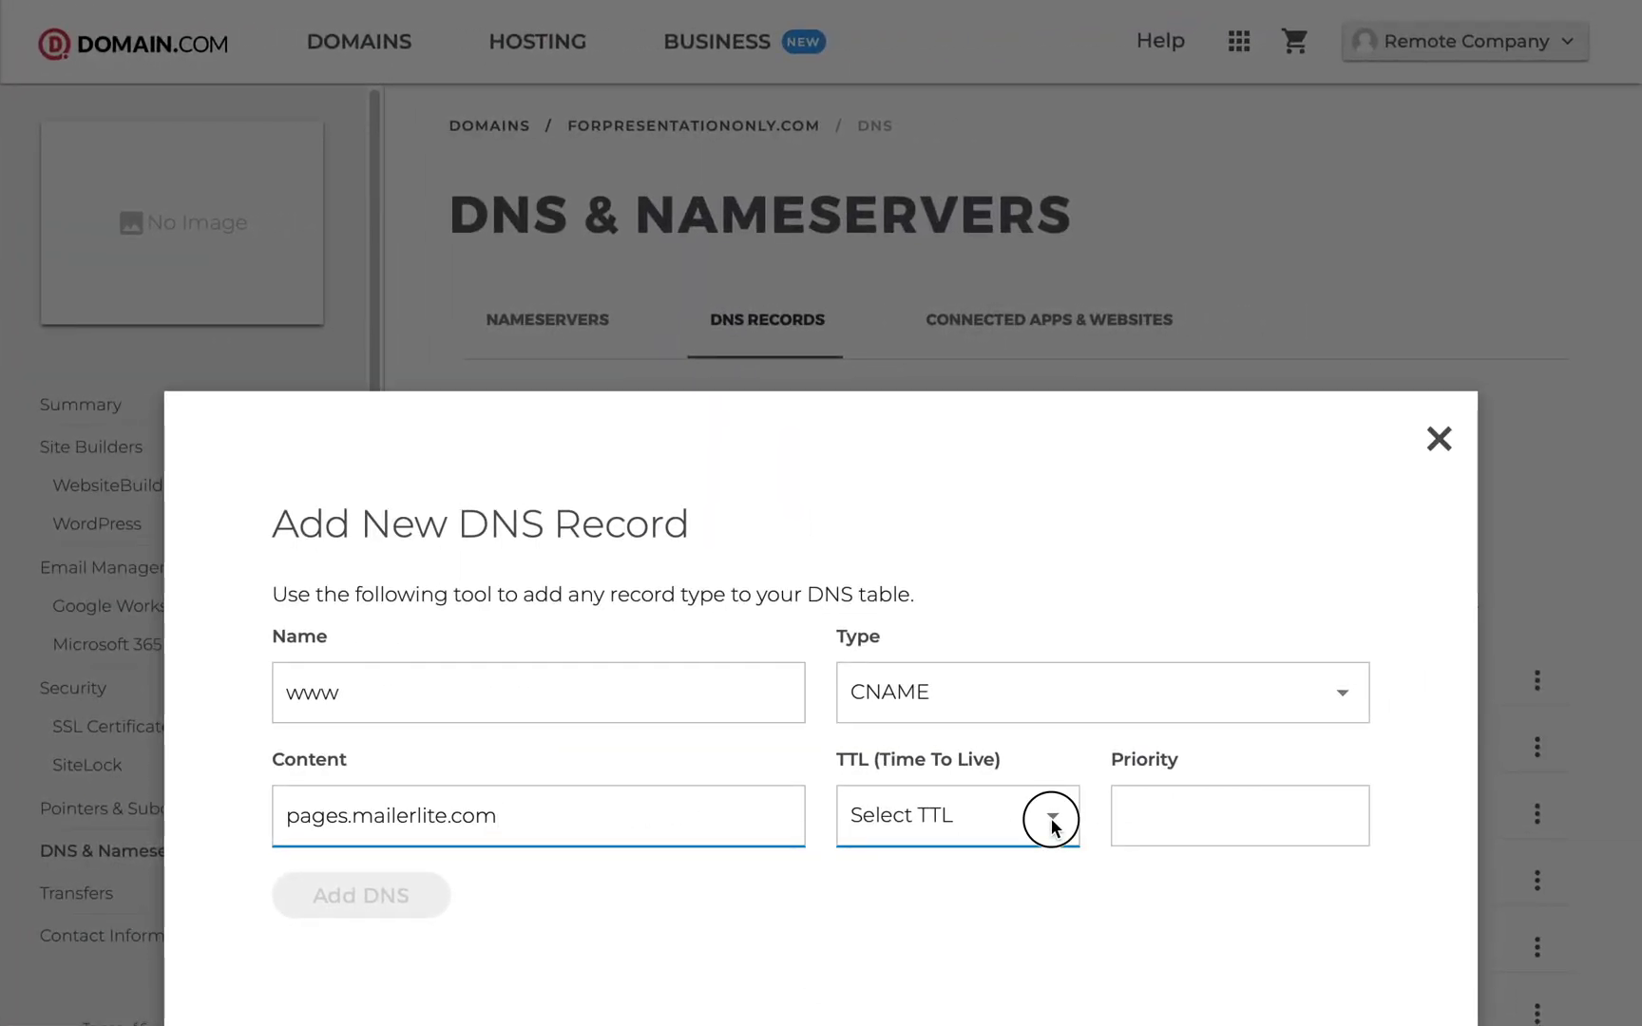
click(993, 876)
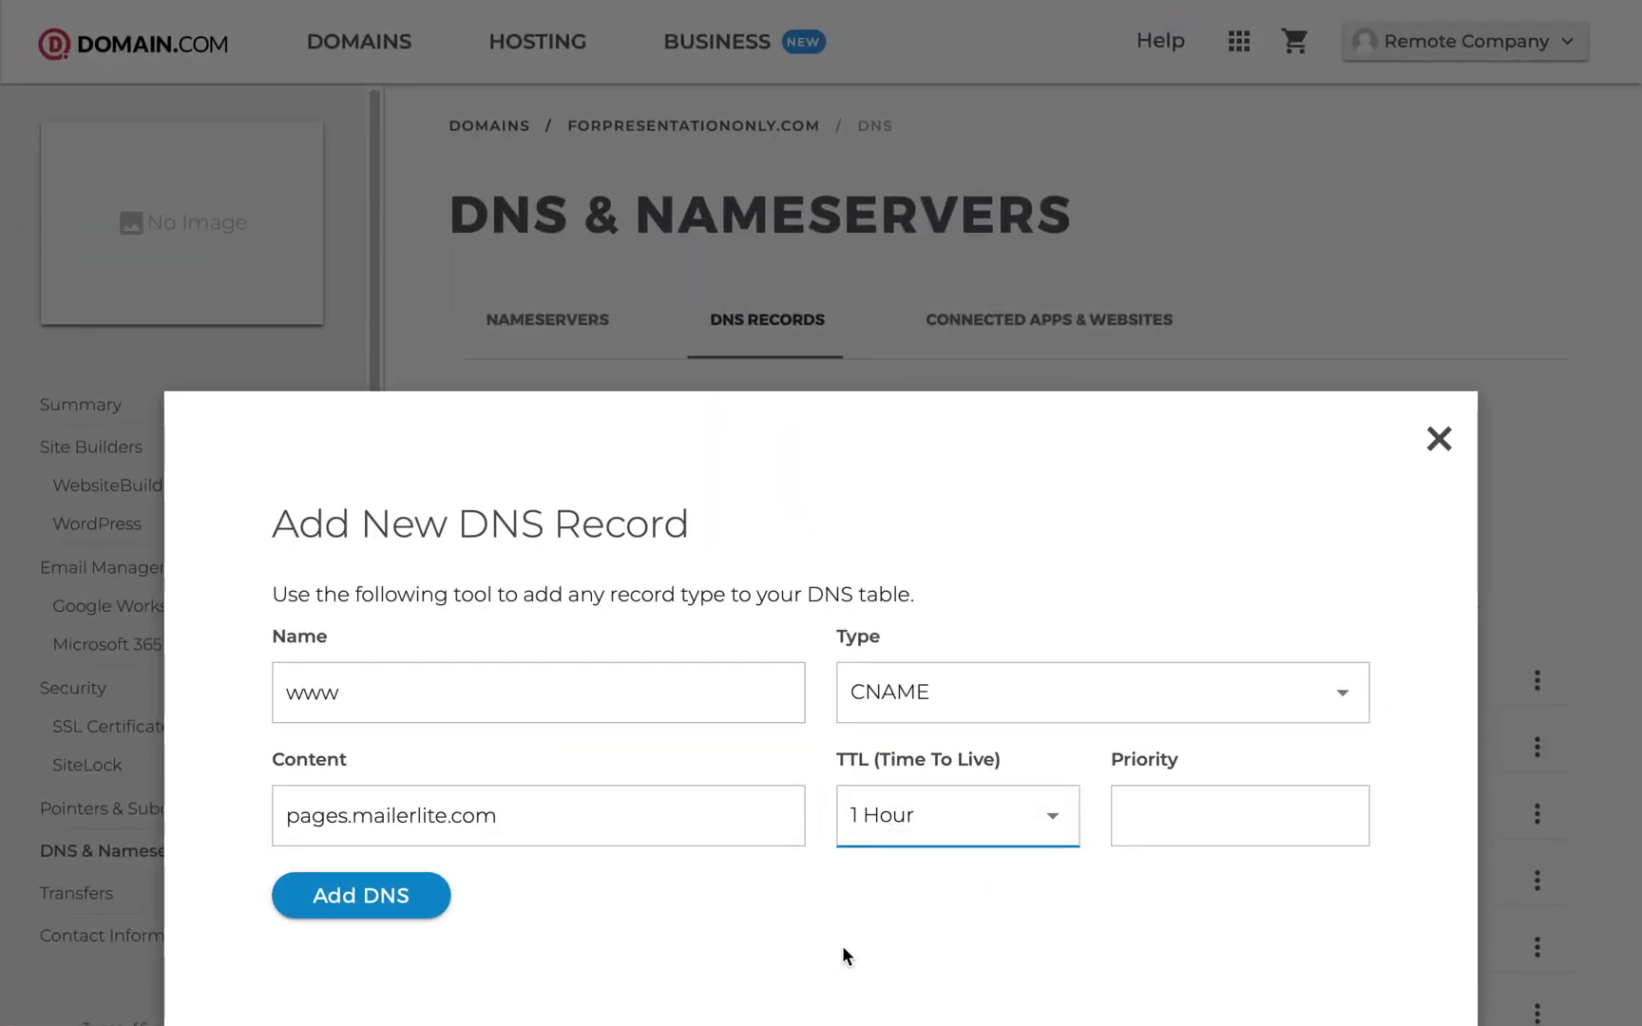
click(393, 893)
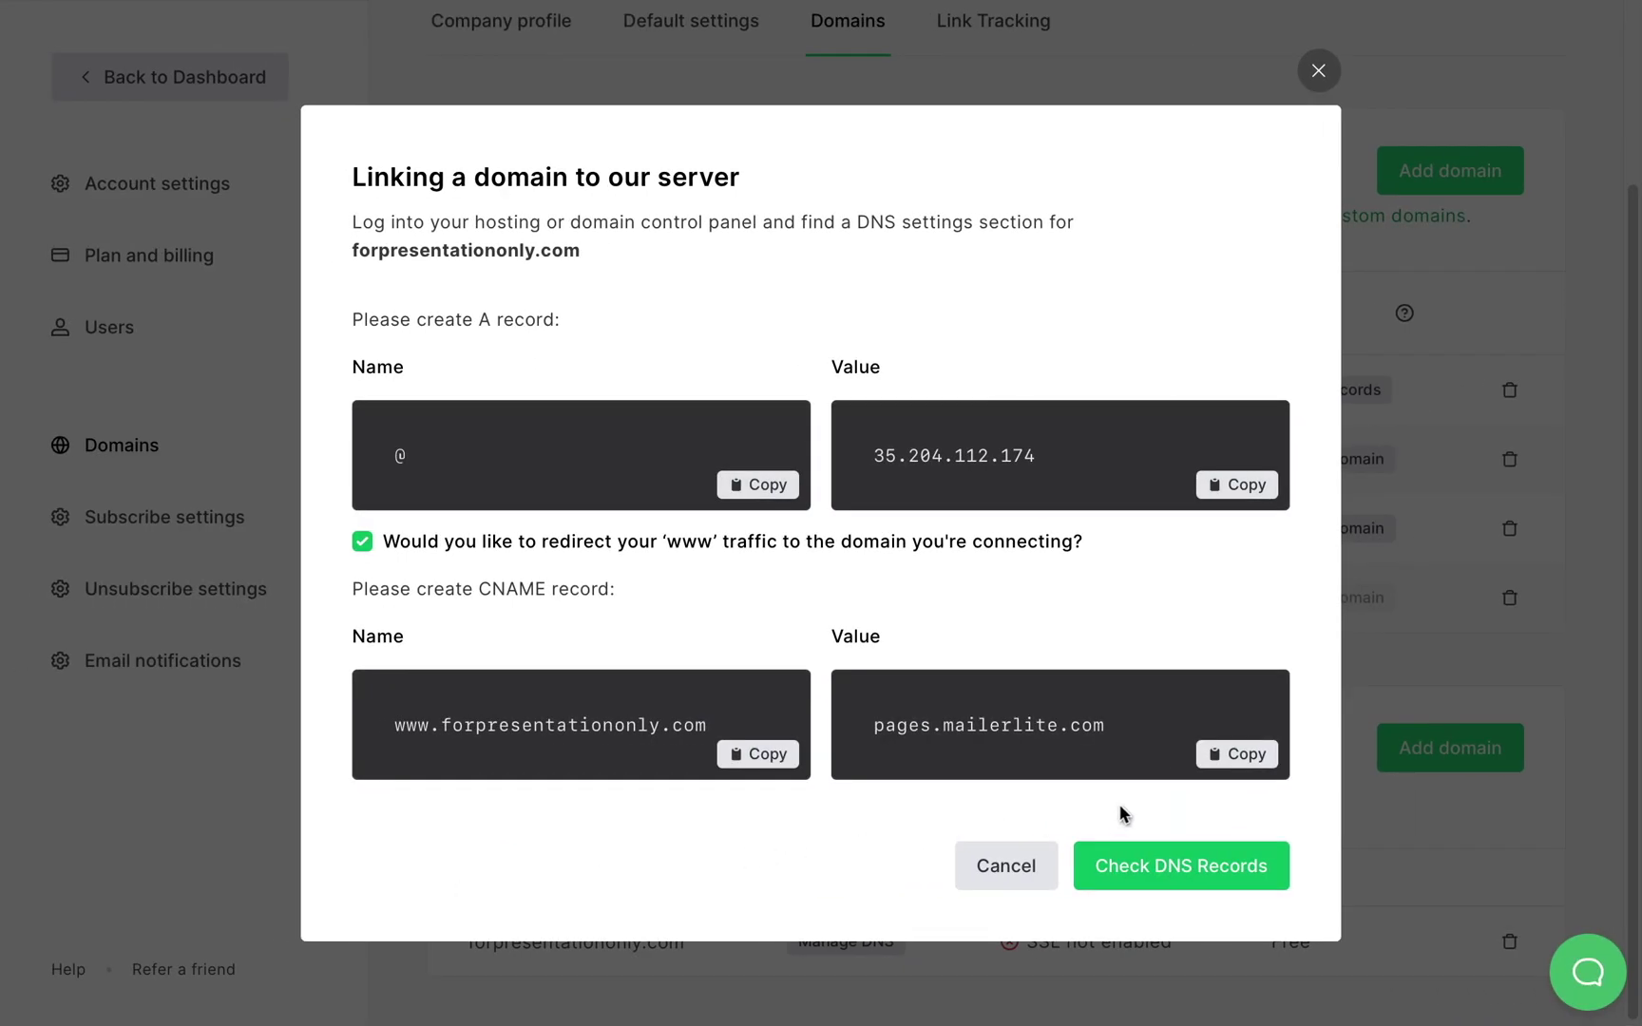
Run Check DNS Records for forpresentationonly.com in the Linking a domain dialog.
click(1206, 872)
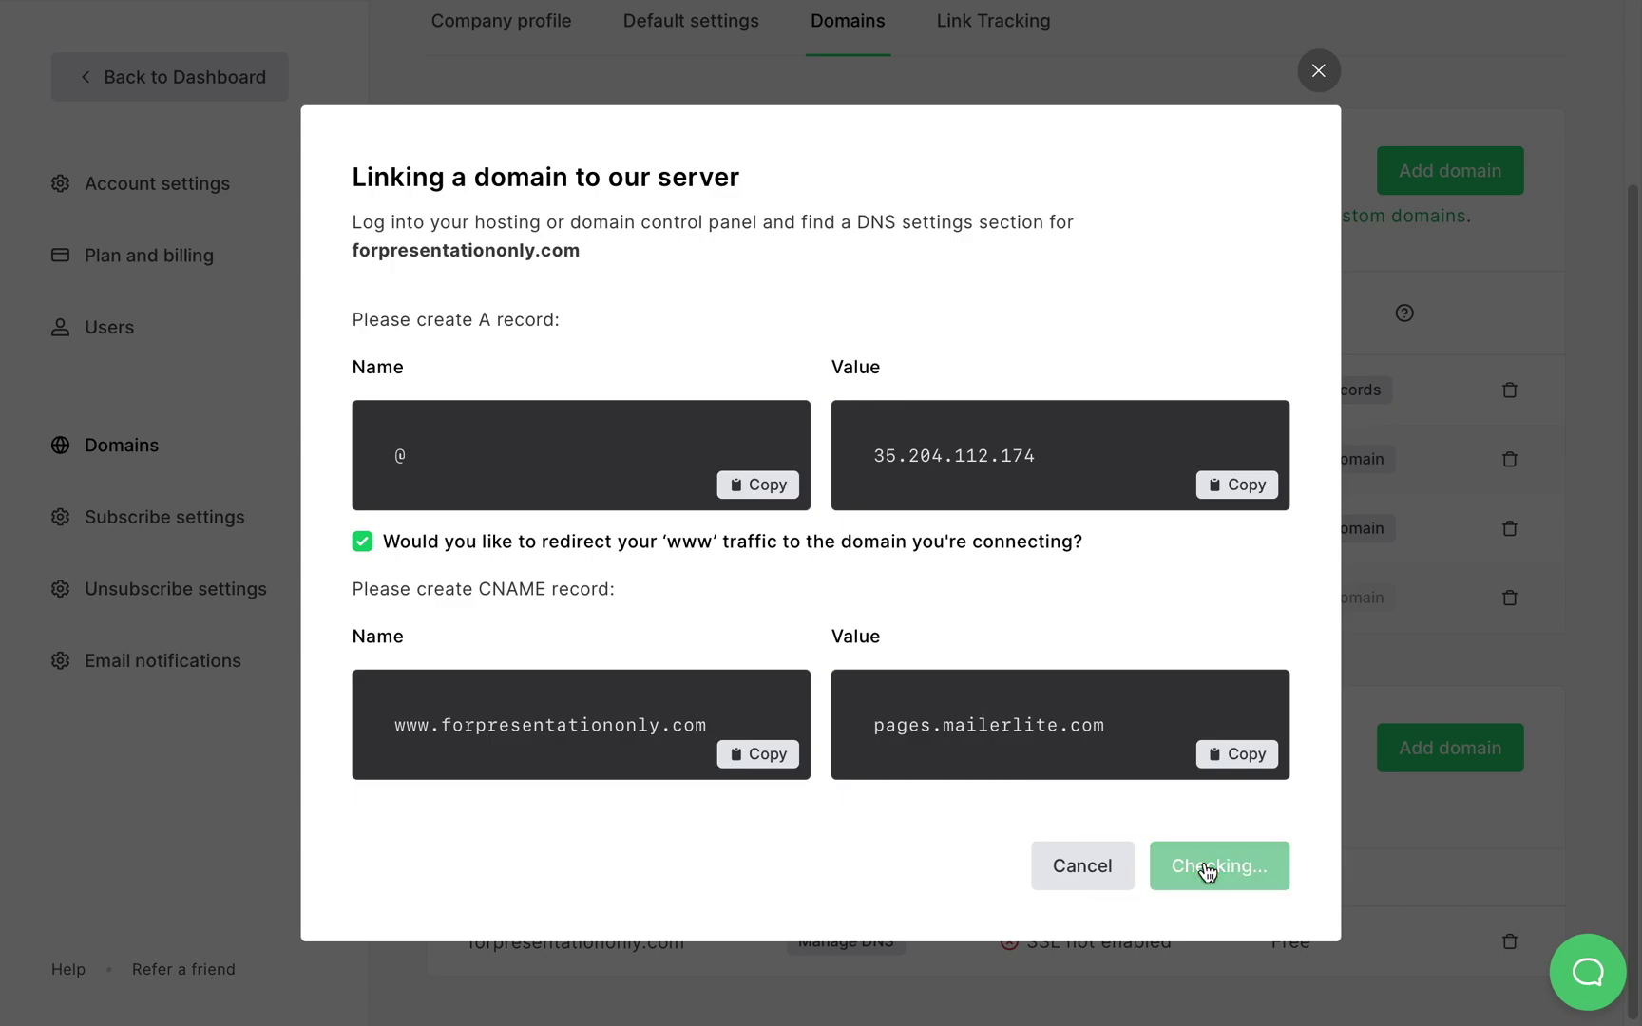